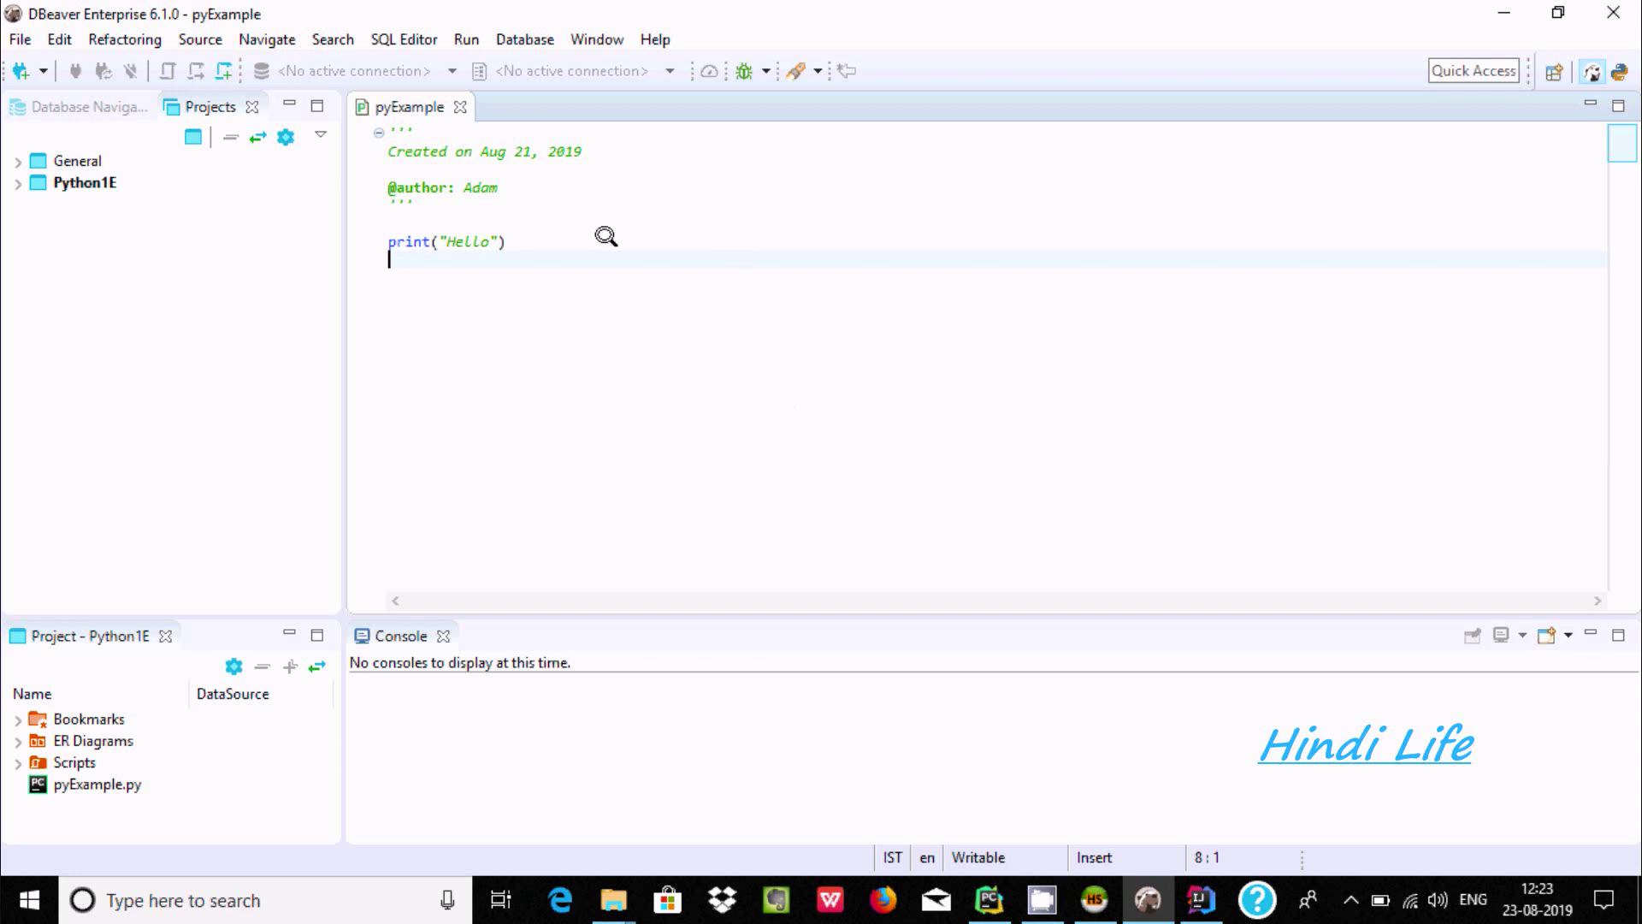
Launch HeidiSQL from the desktop, then return to the DBeaver window
left_click(1507, 11)
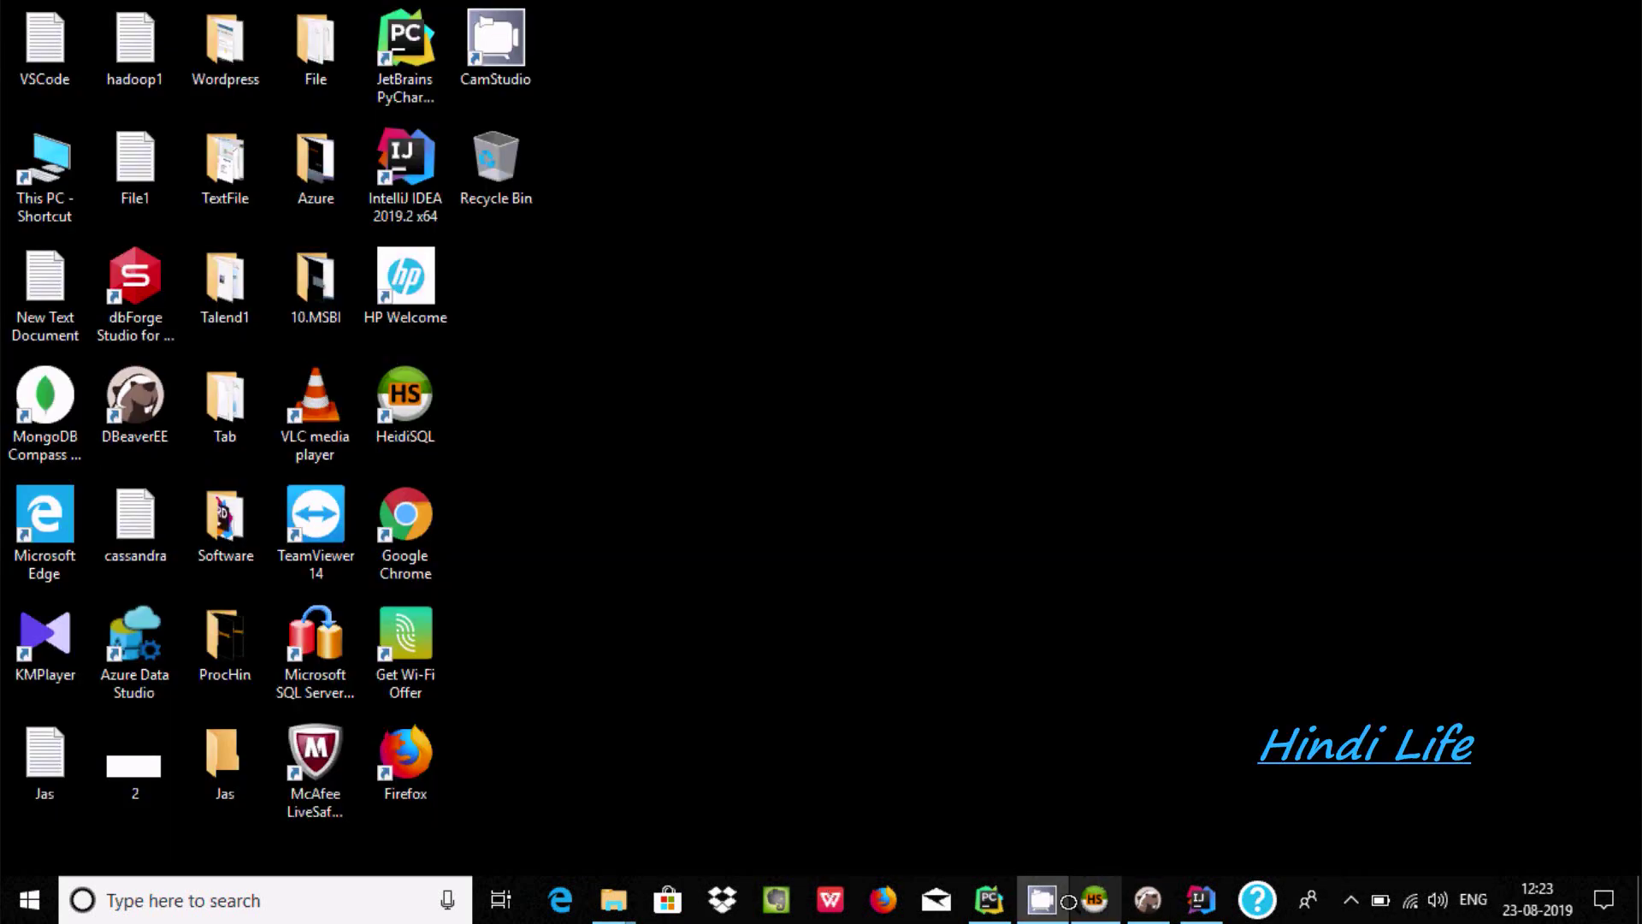
left_click(1094, 899)
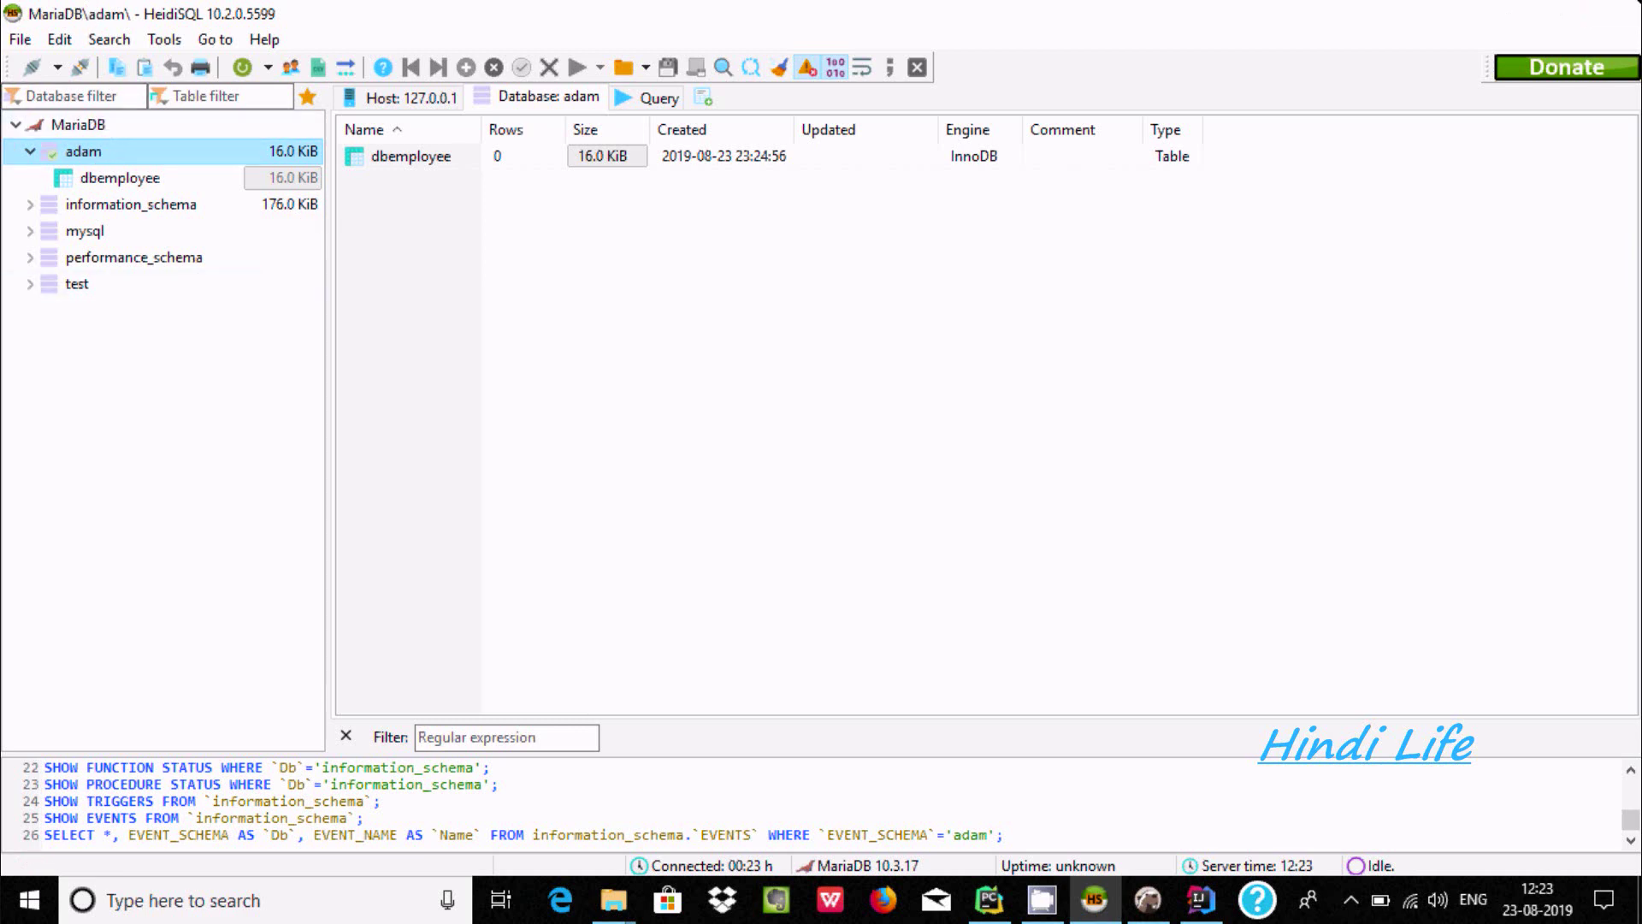
left_click(1507, 11)
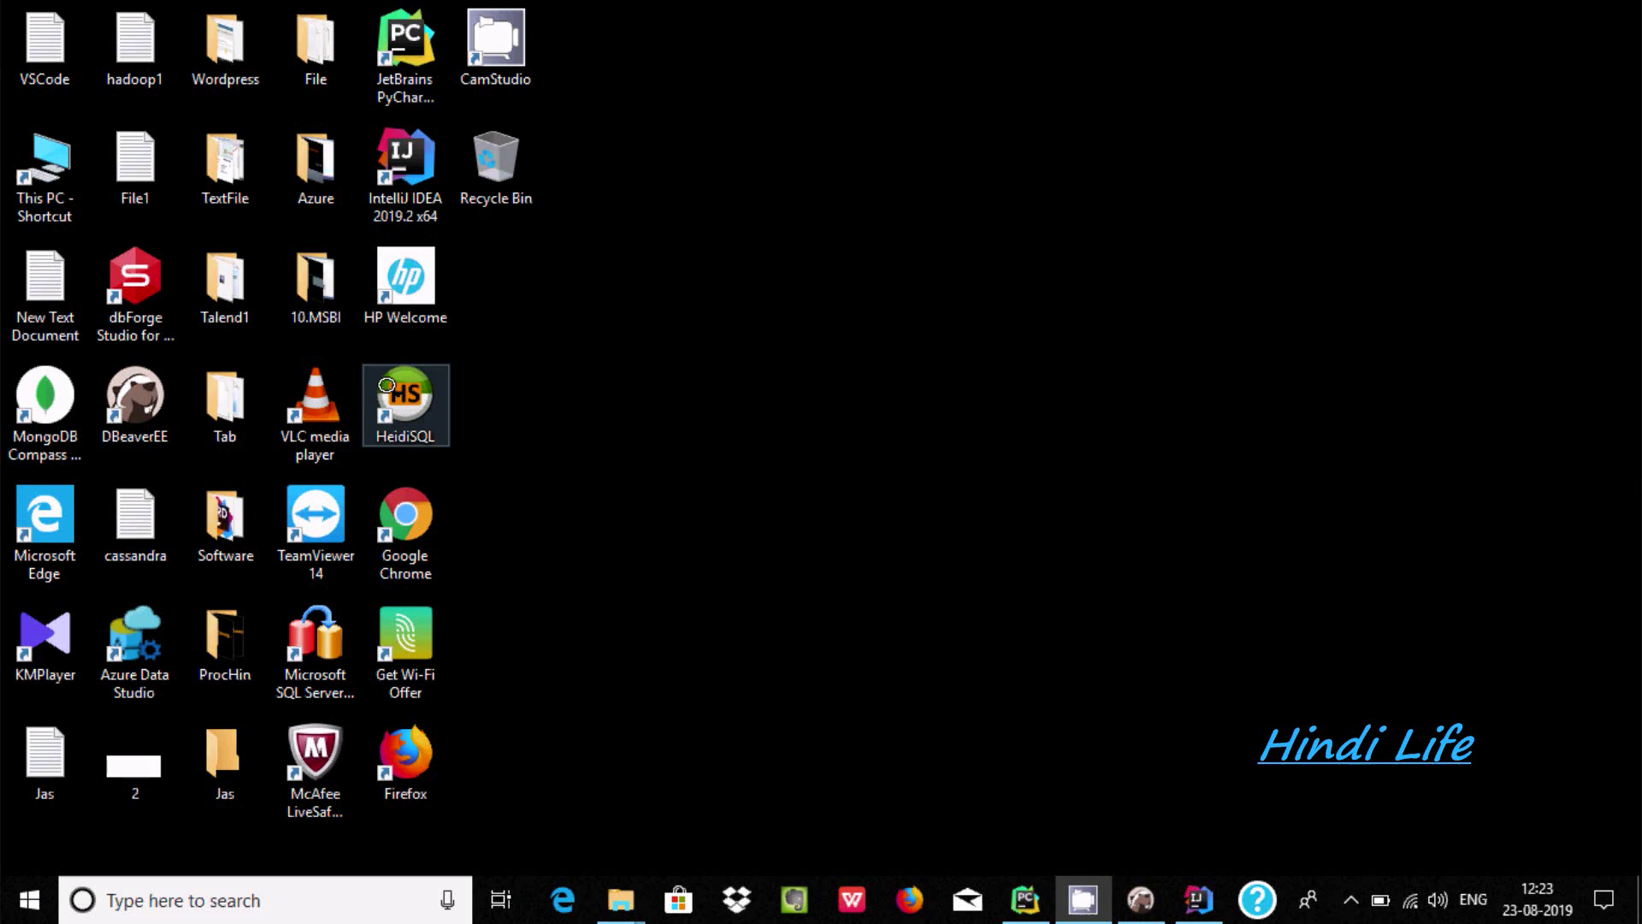
double_click(385, 384)
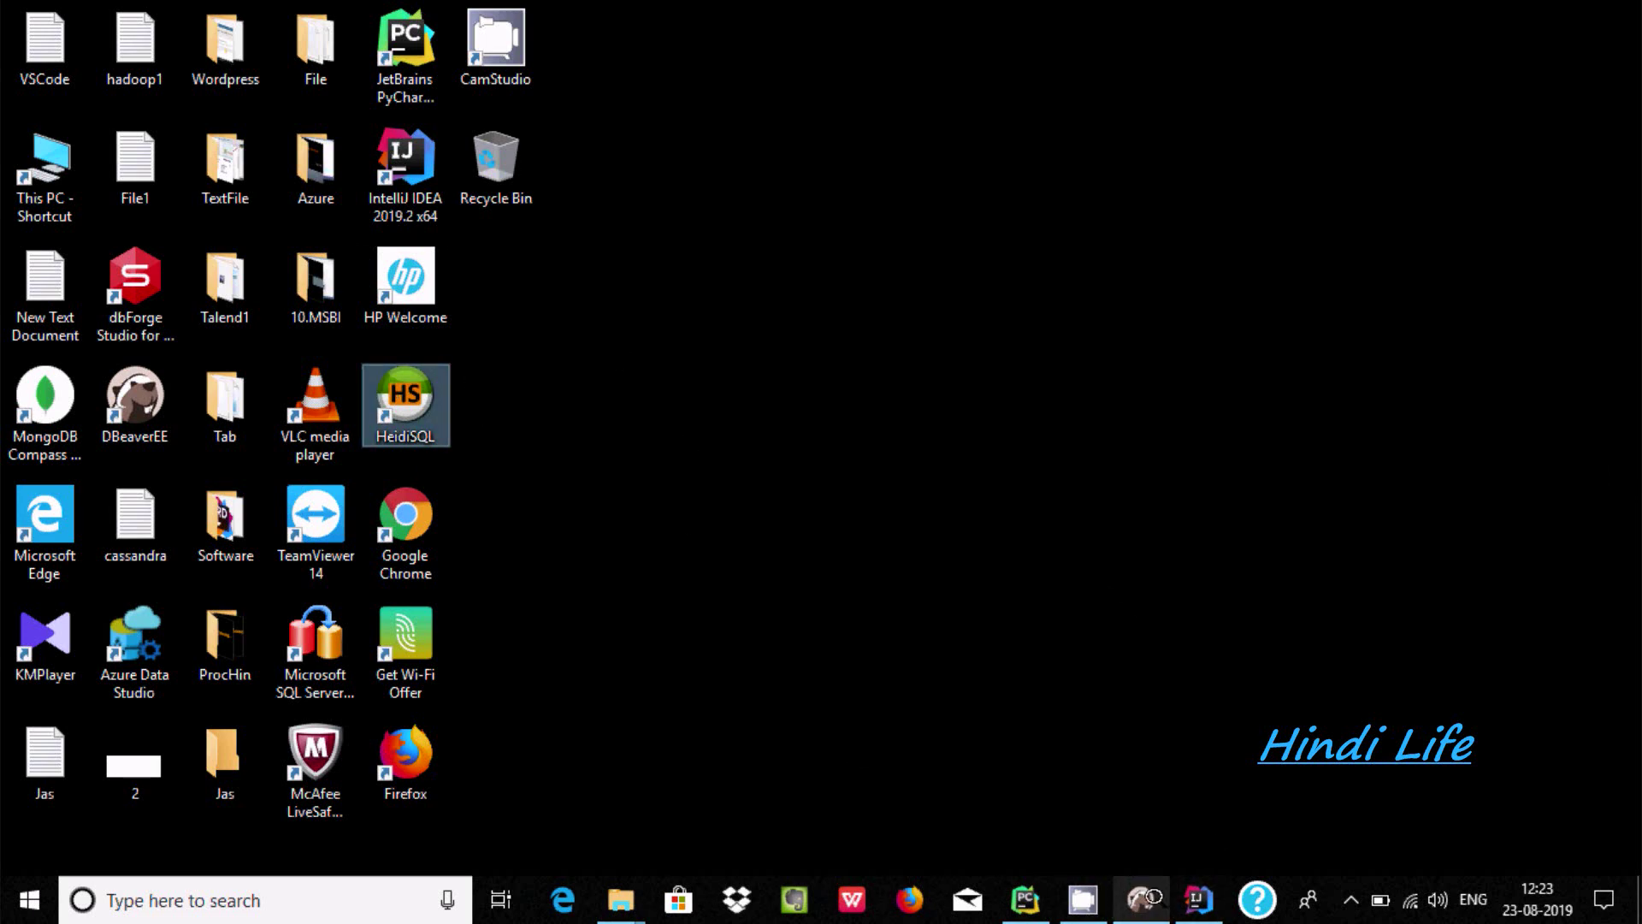
left_click(1141, 900)
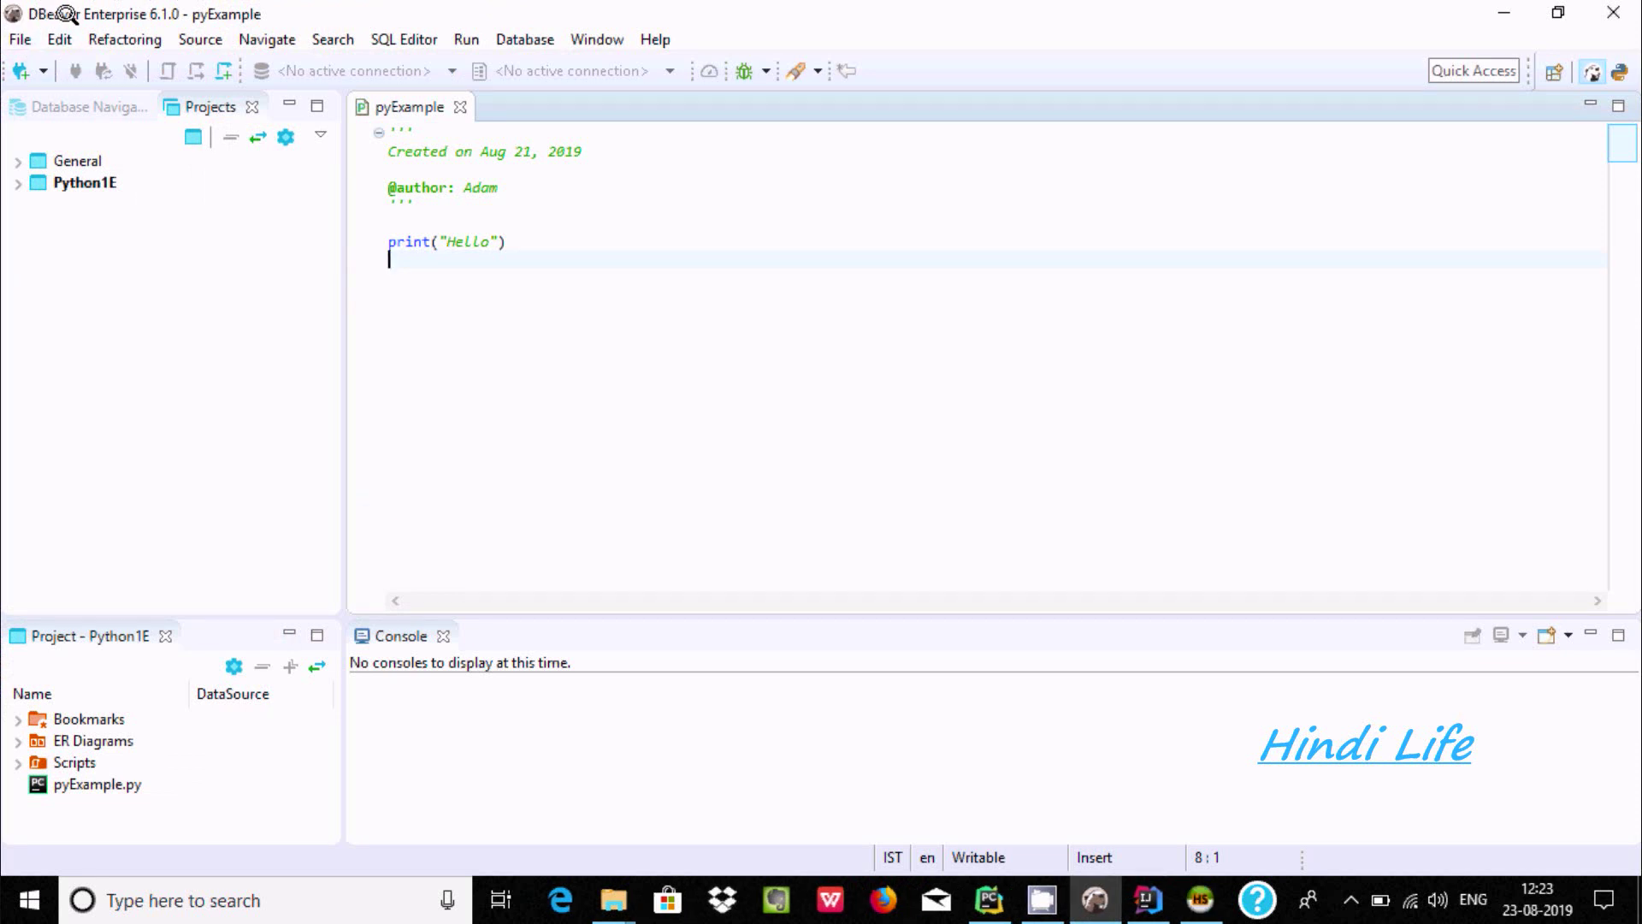
Start a new database connection with MariaDB selected and advance to its settings
left_click(525, 38)
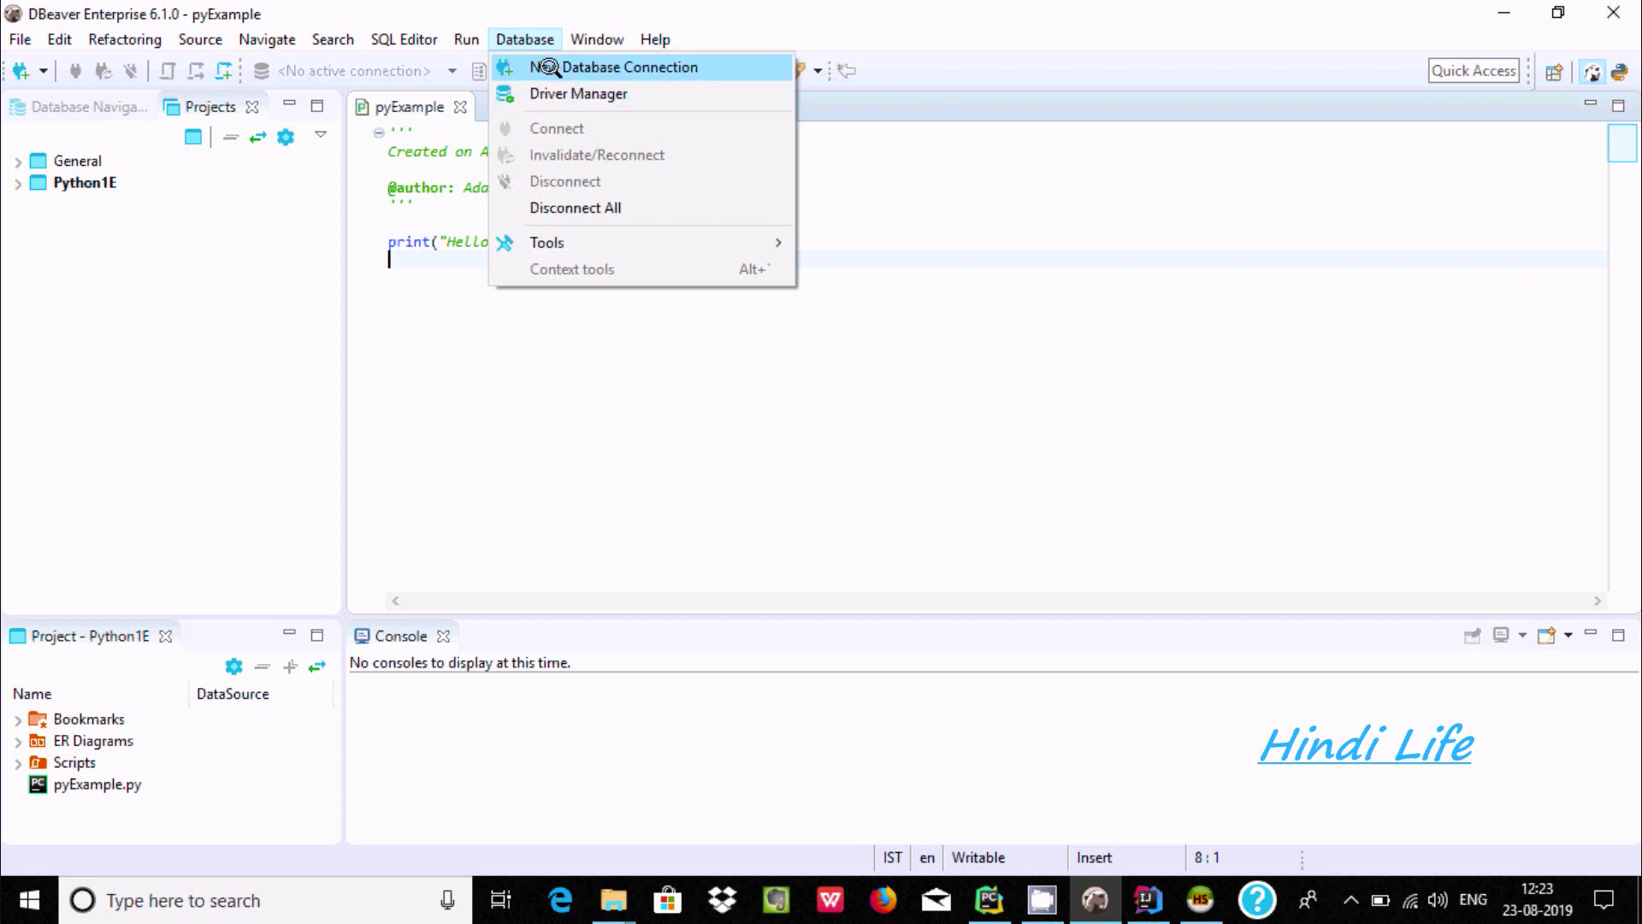
left_click(545, 66)
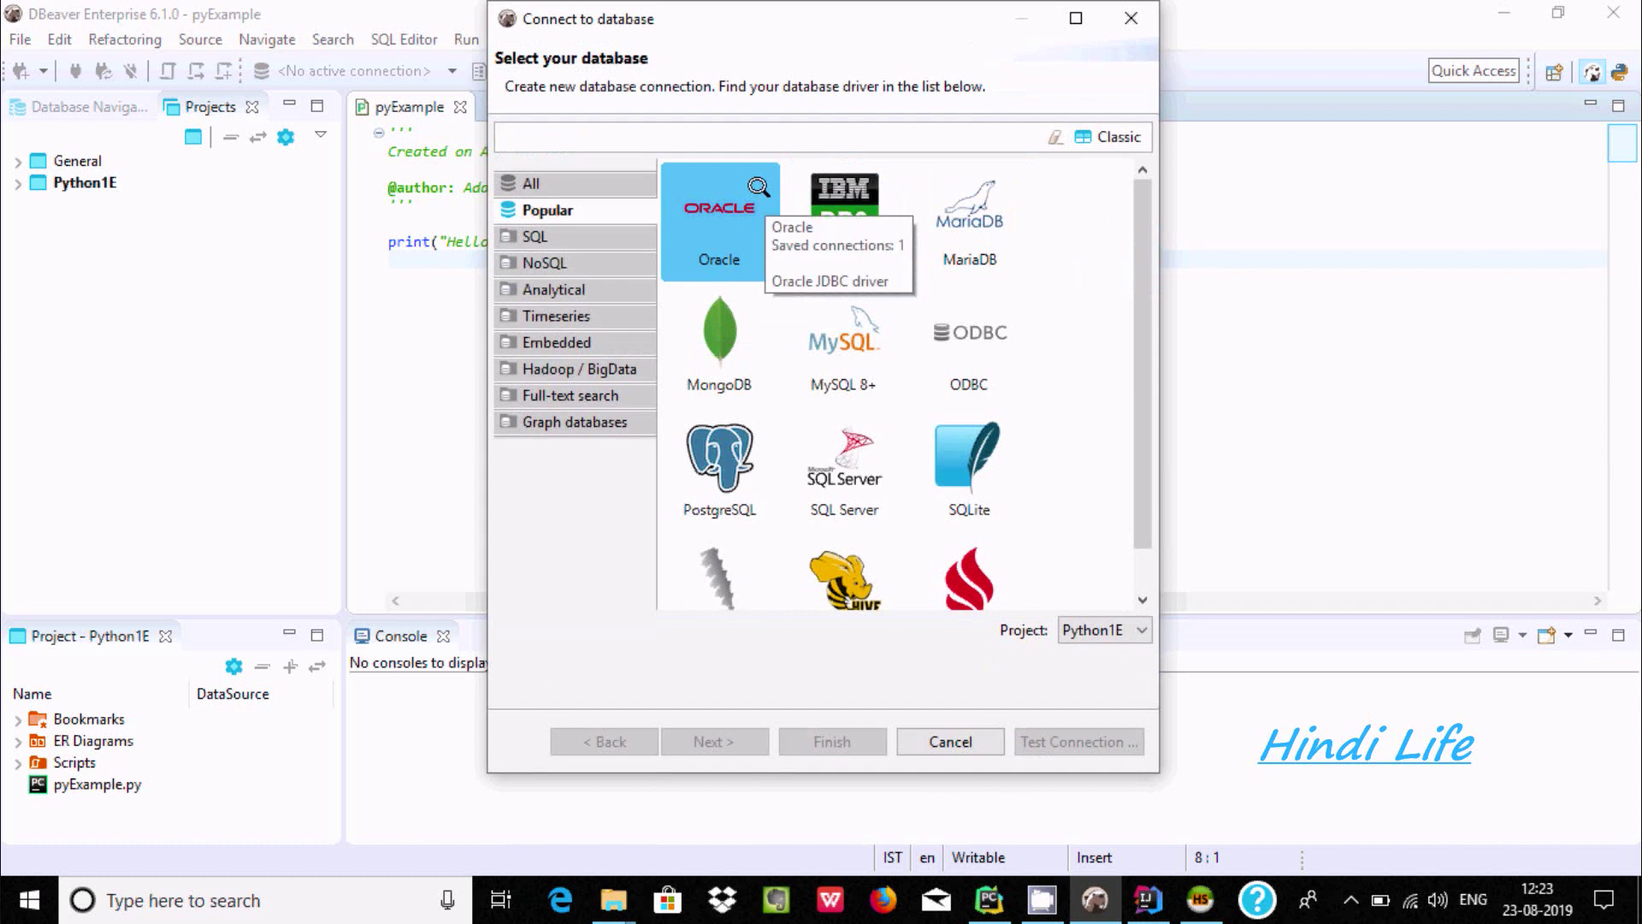
left_click(941, 213)
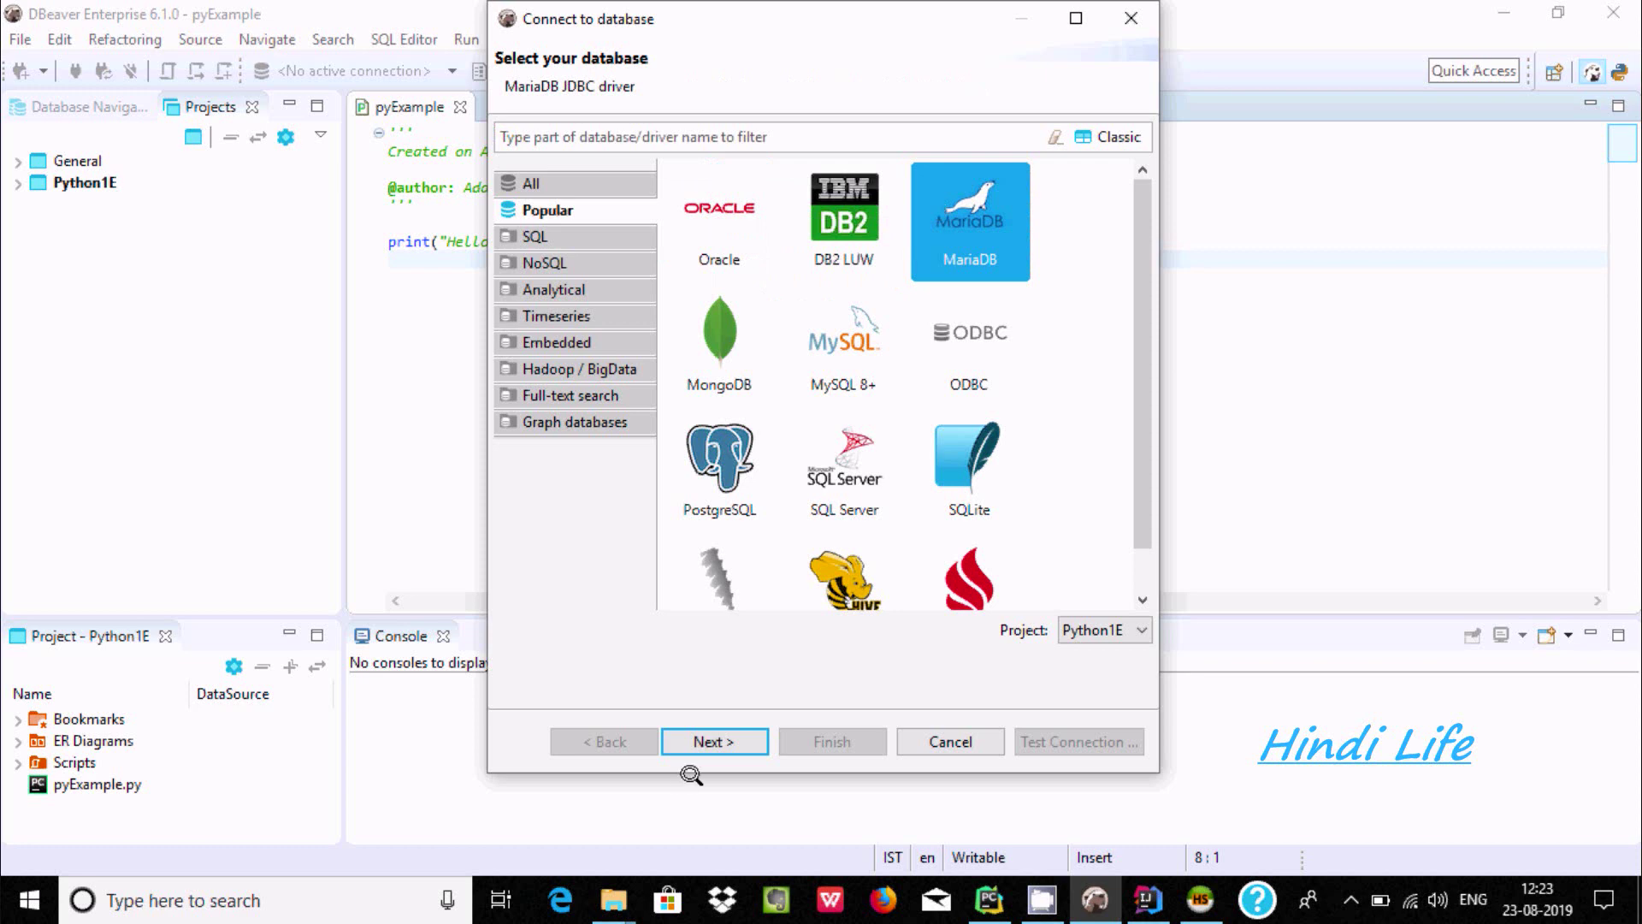
left_click(713, 742)
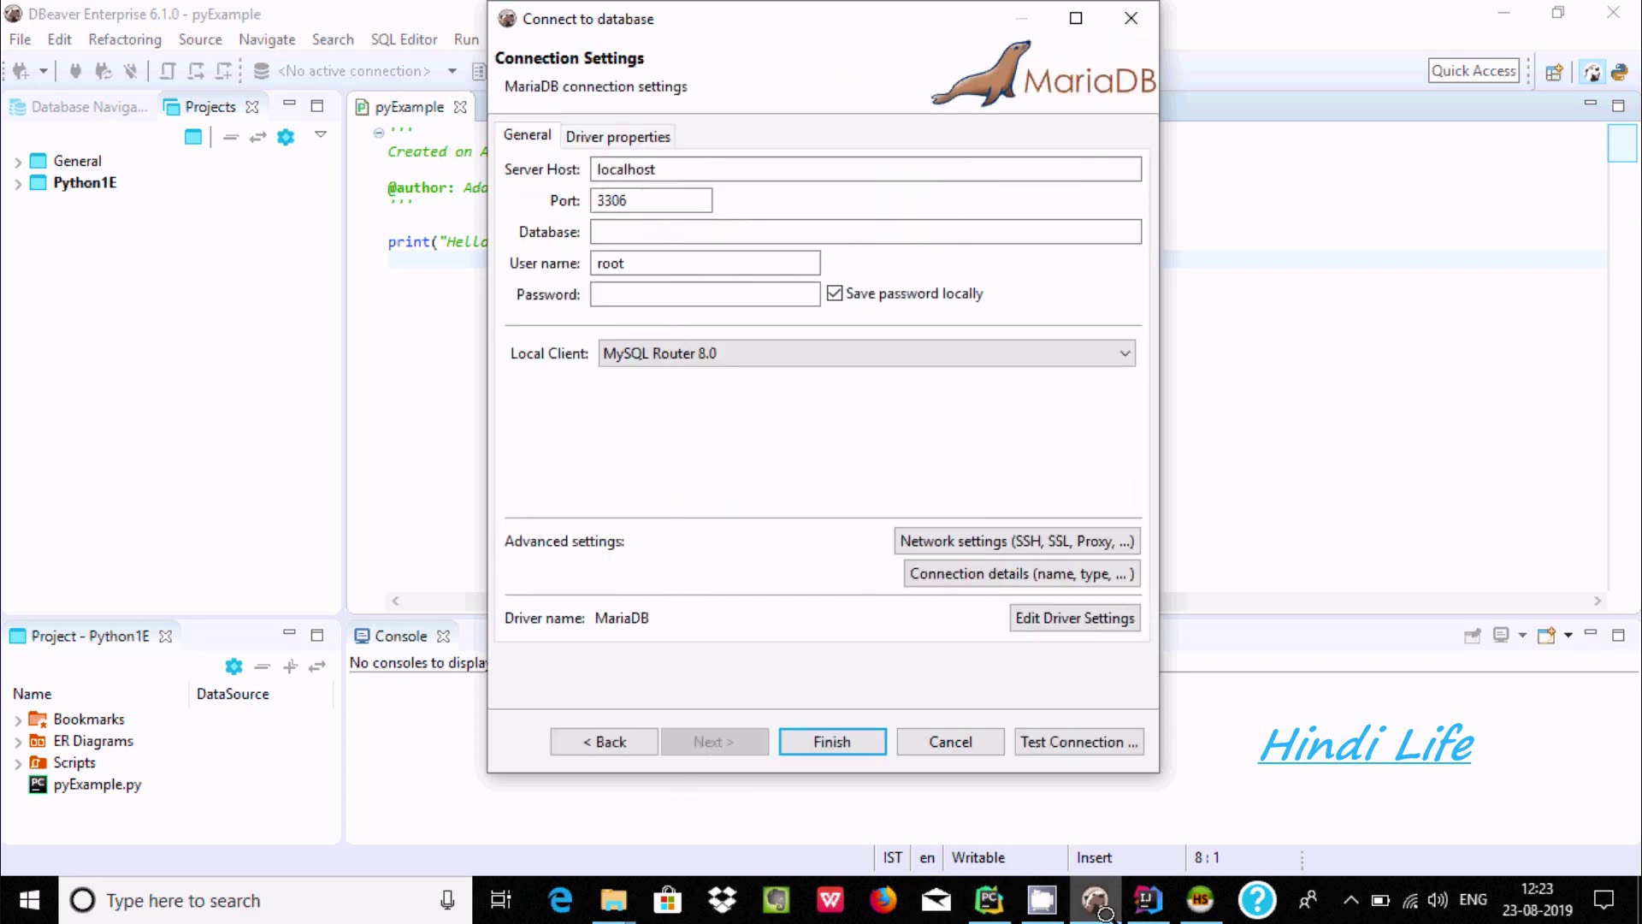
Bring HeidiSQL's session manager forward and move it up and aside
left_click(1200, 899)
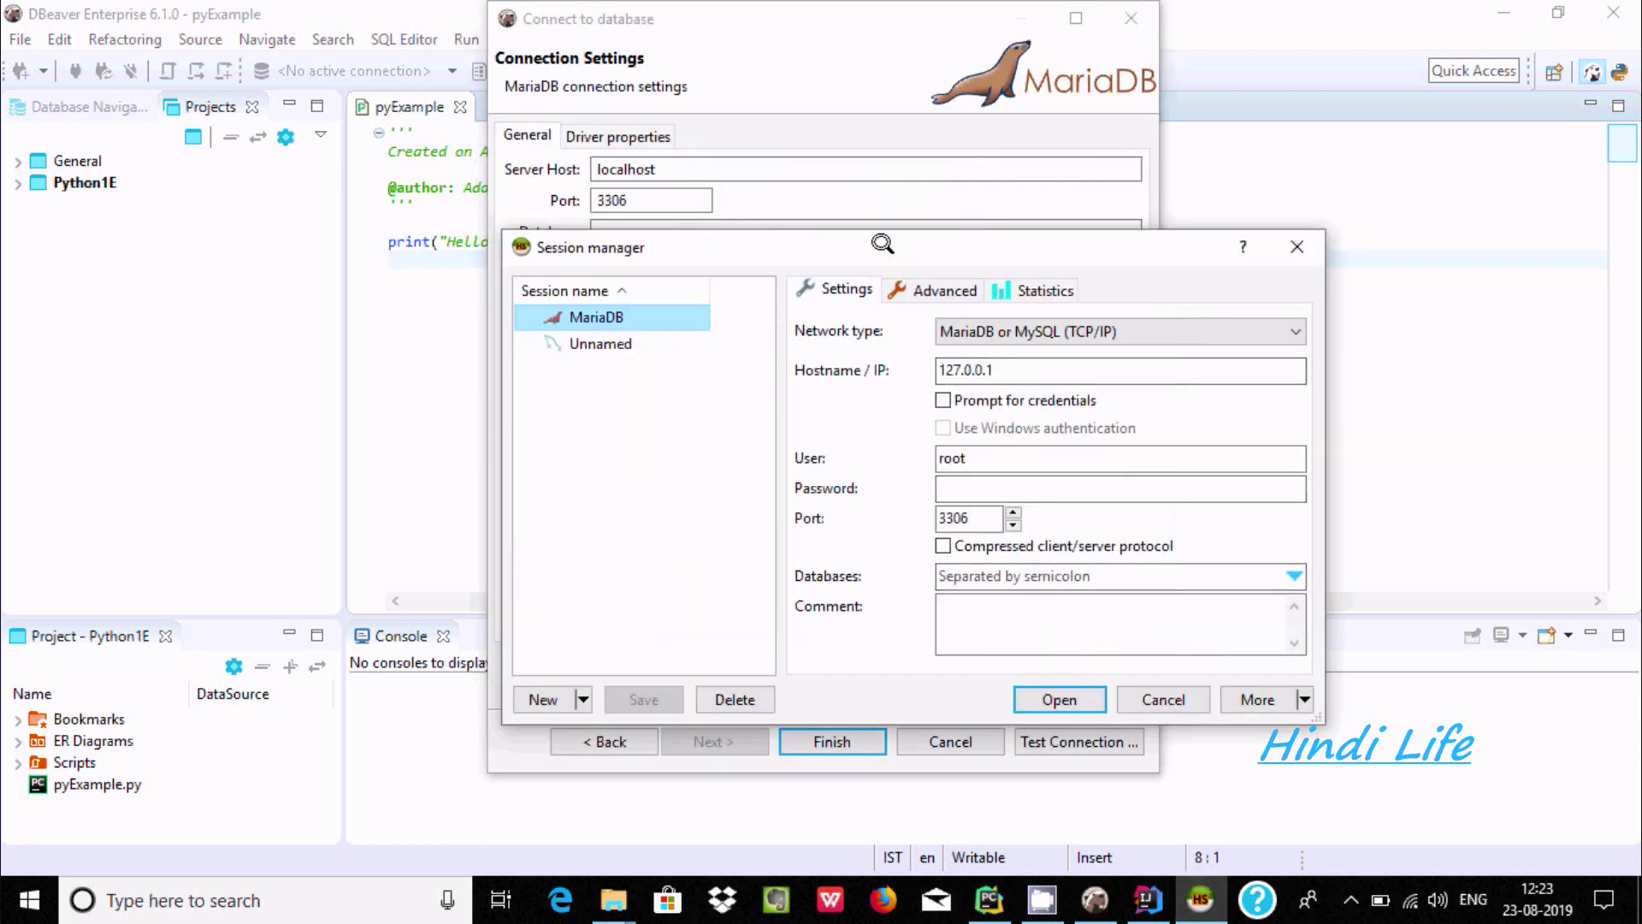
mouse_move(882, 244)
left_mouse_down()
mouse_move(1306, 271)
mouse_move(594, 408)
left_mouse_up()
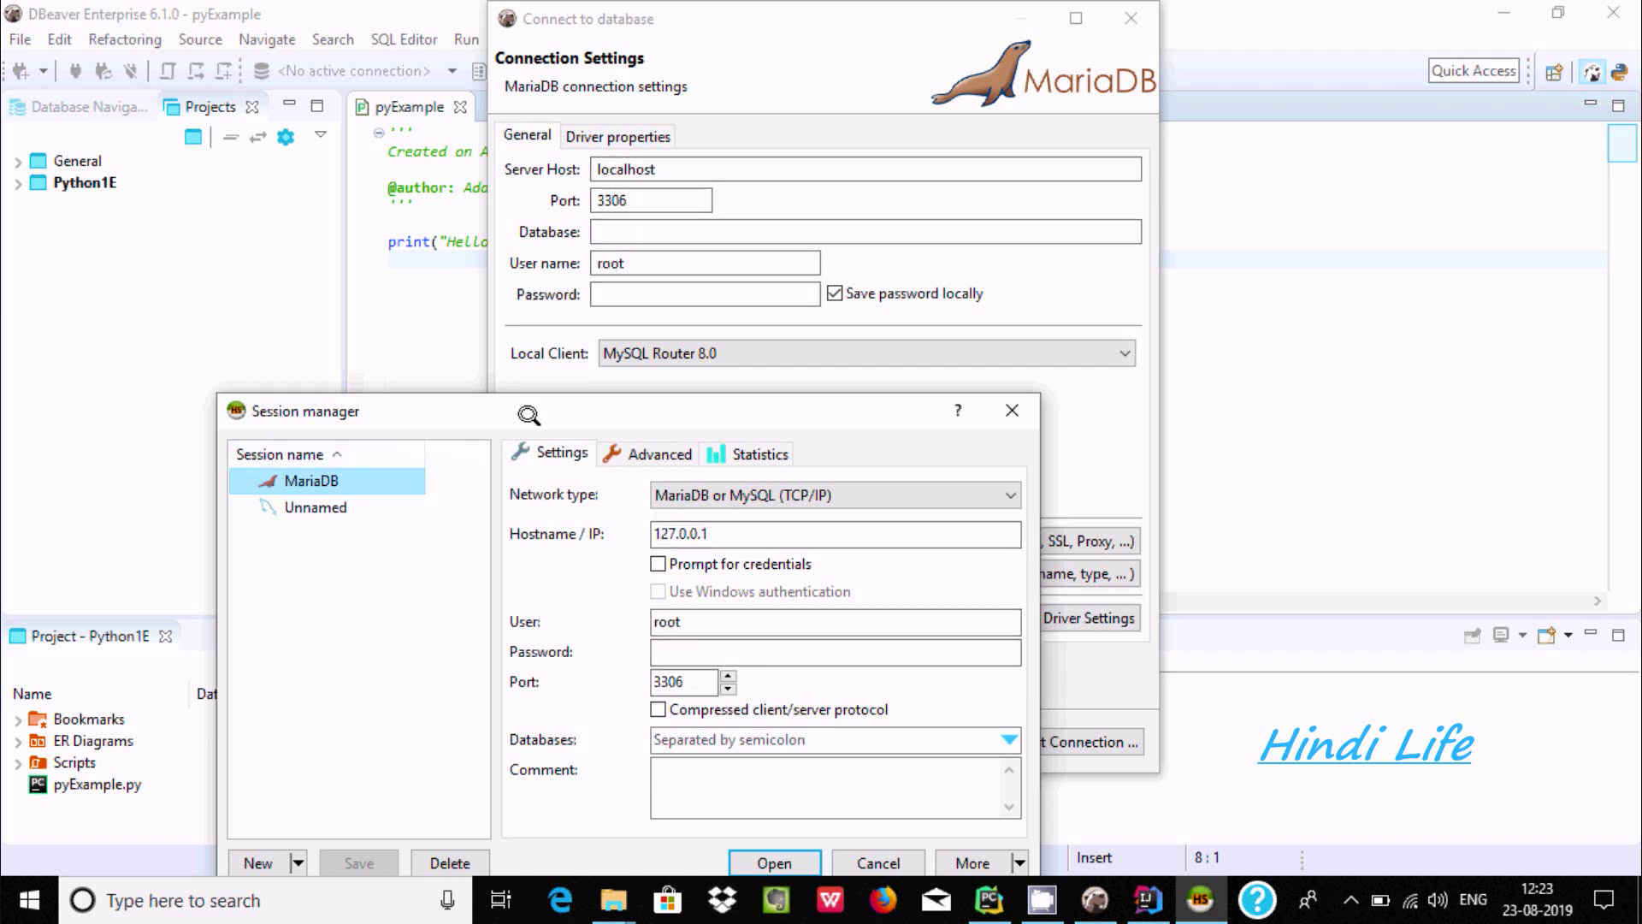
left_click_drag(535, 406, 482, 332)
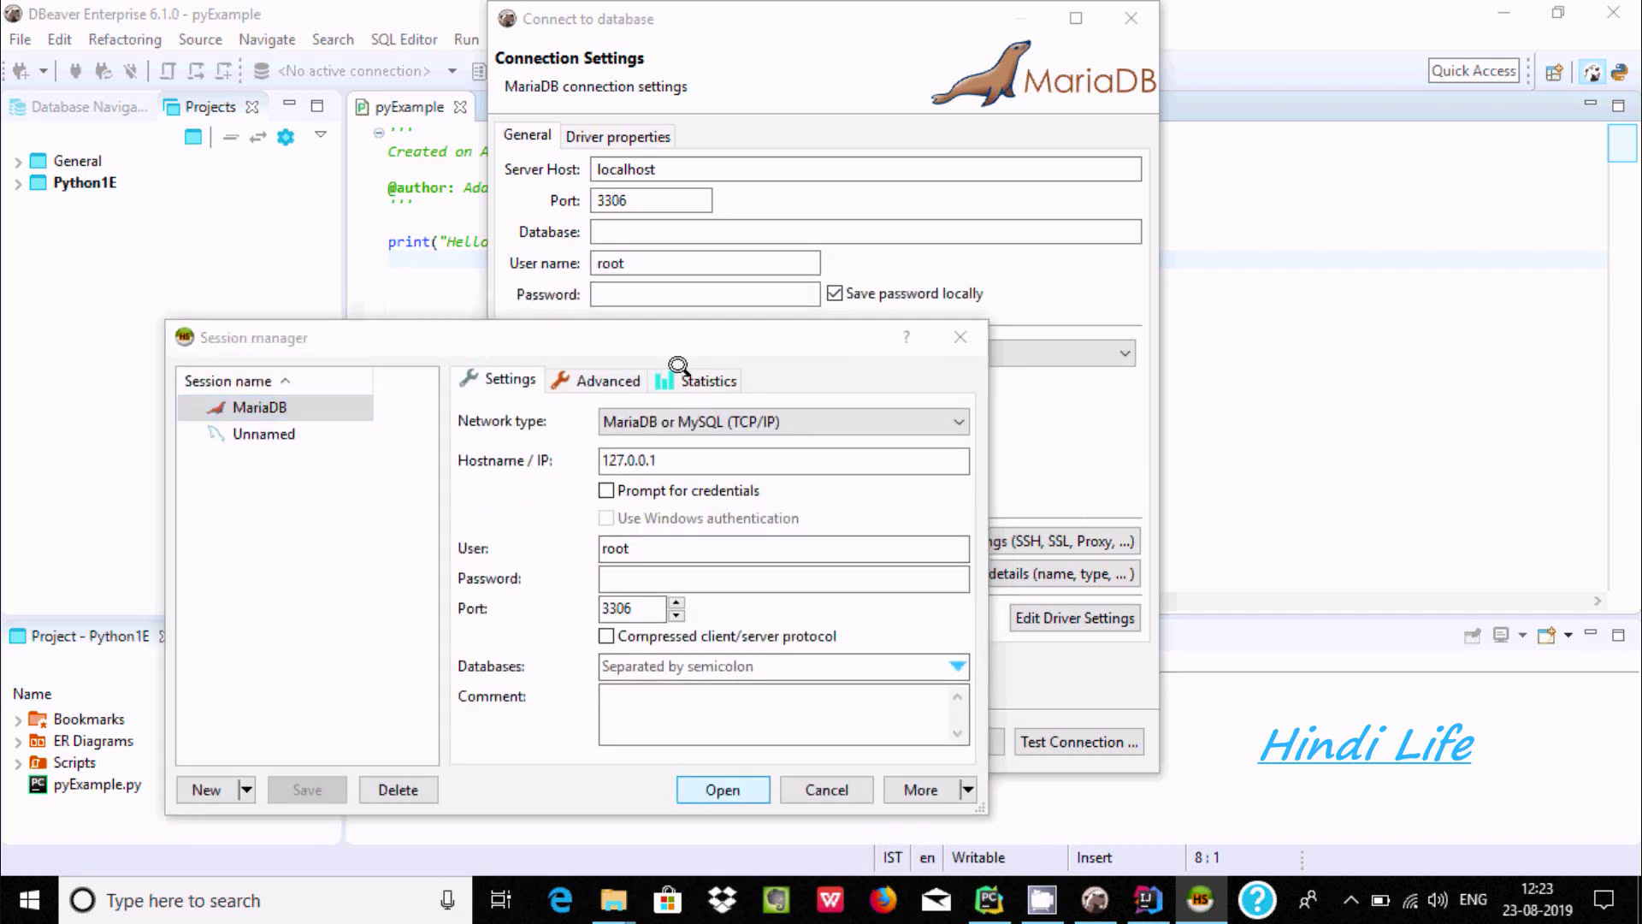
Open the MariaDB session with the root password after an access-denied error
key("Return")
left_click(982, 434)
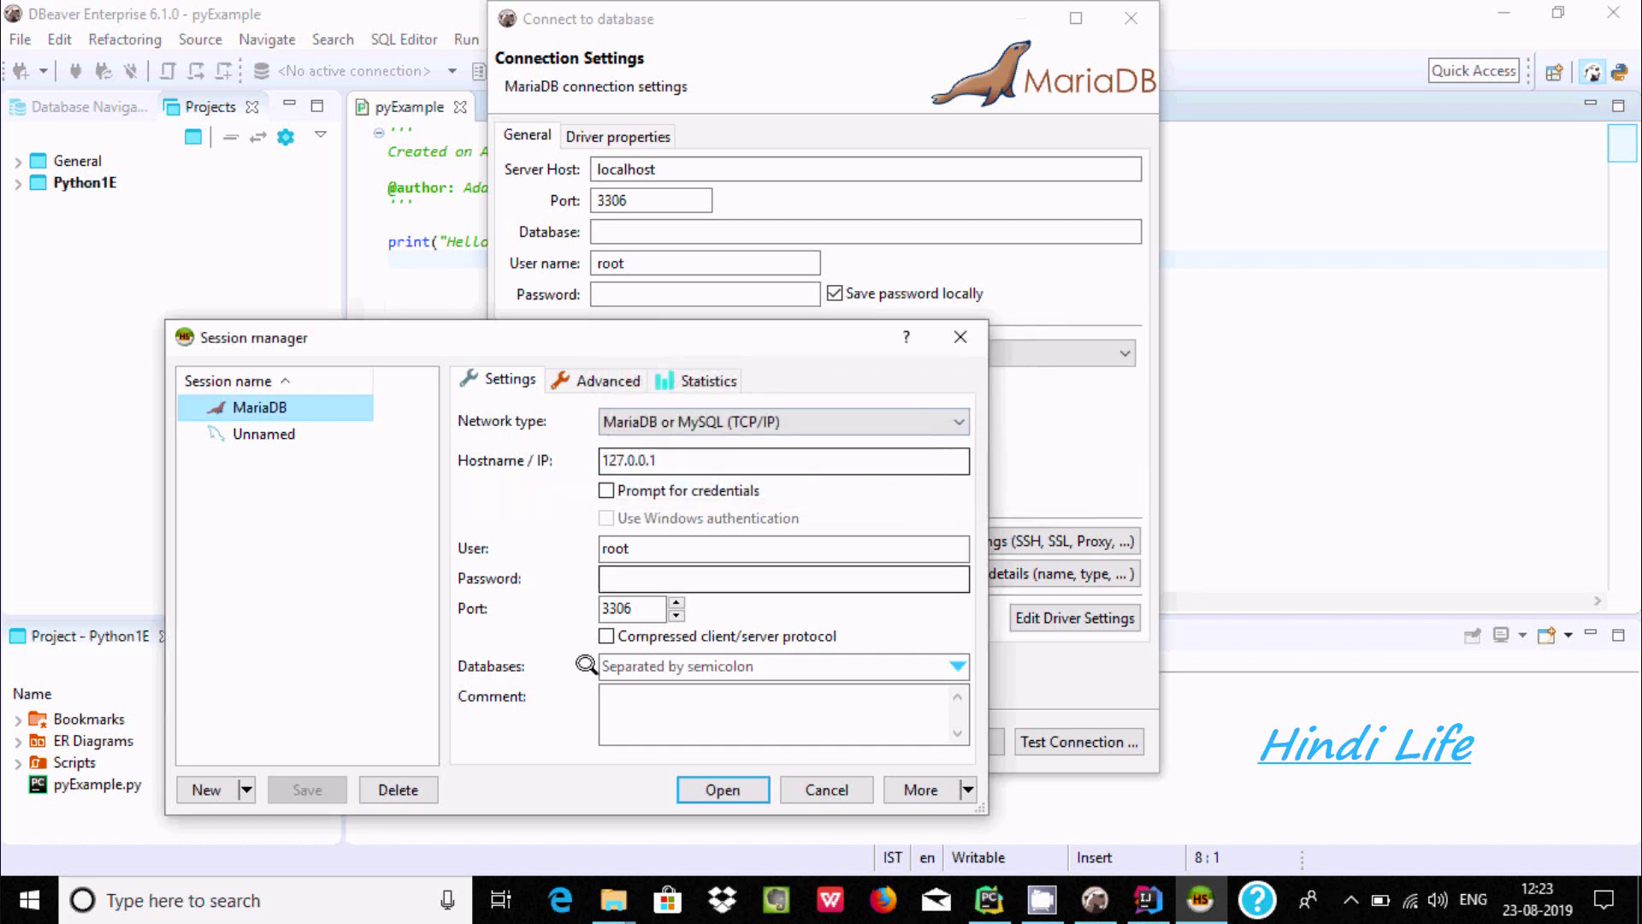
left_click(783, 578)
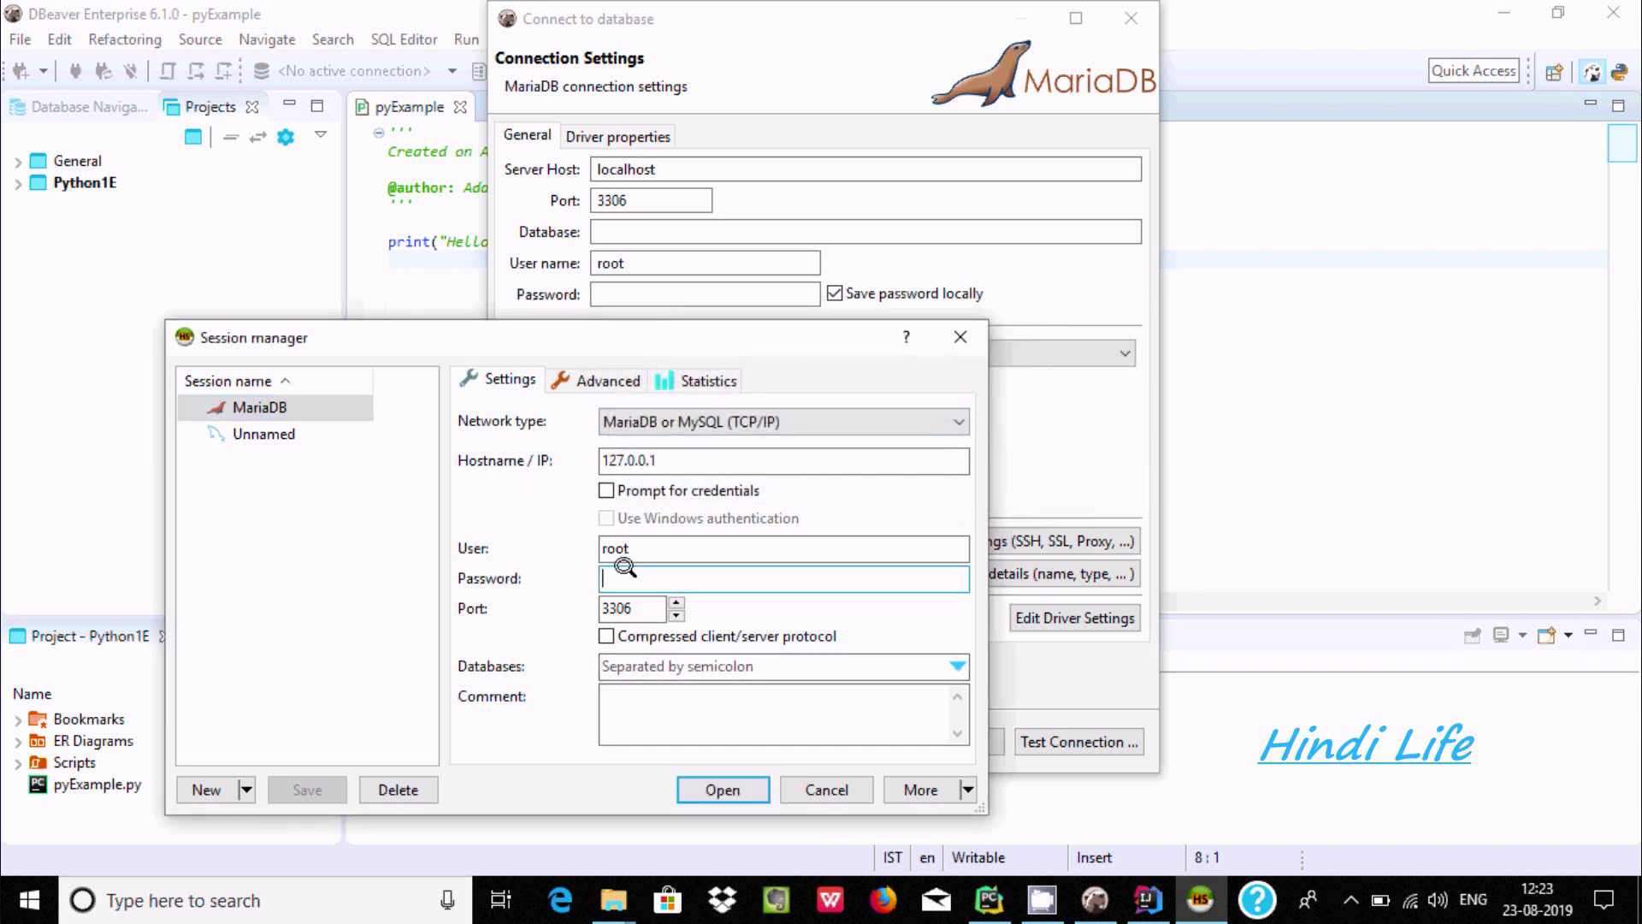
type("ro")
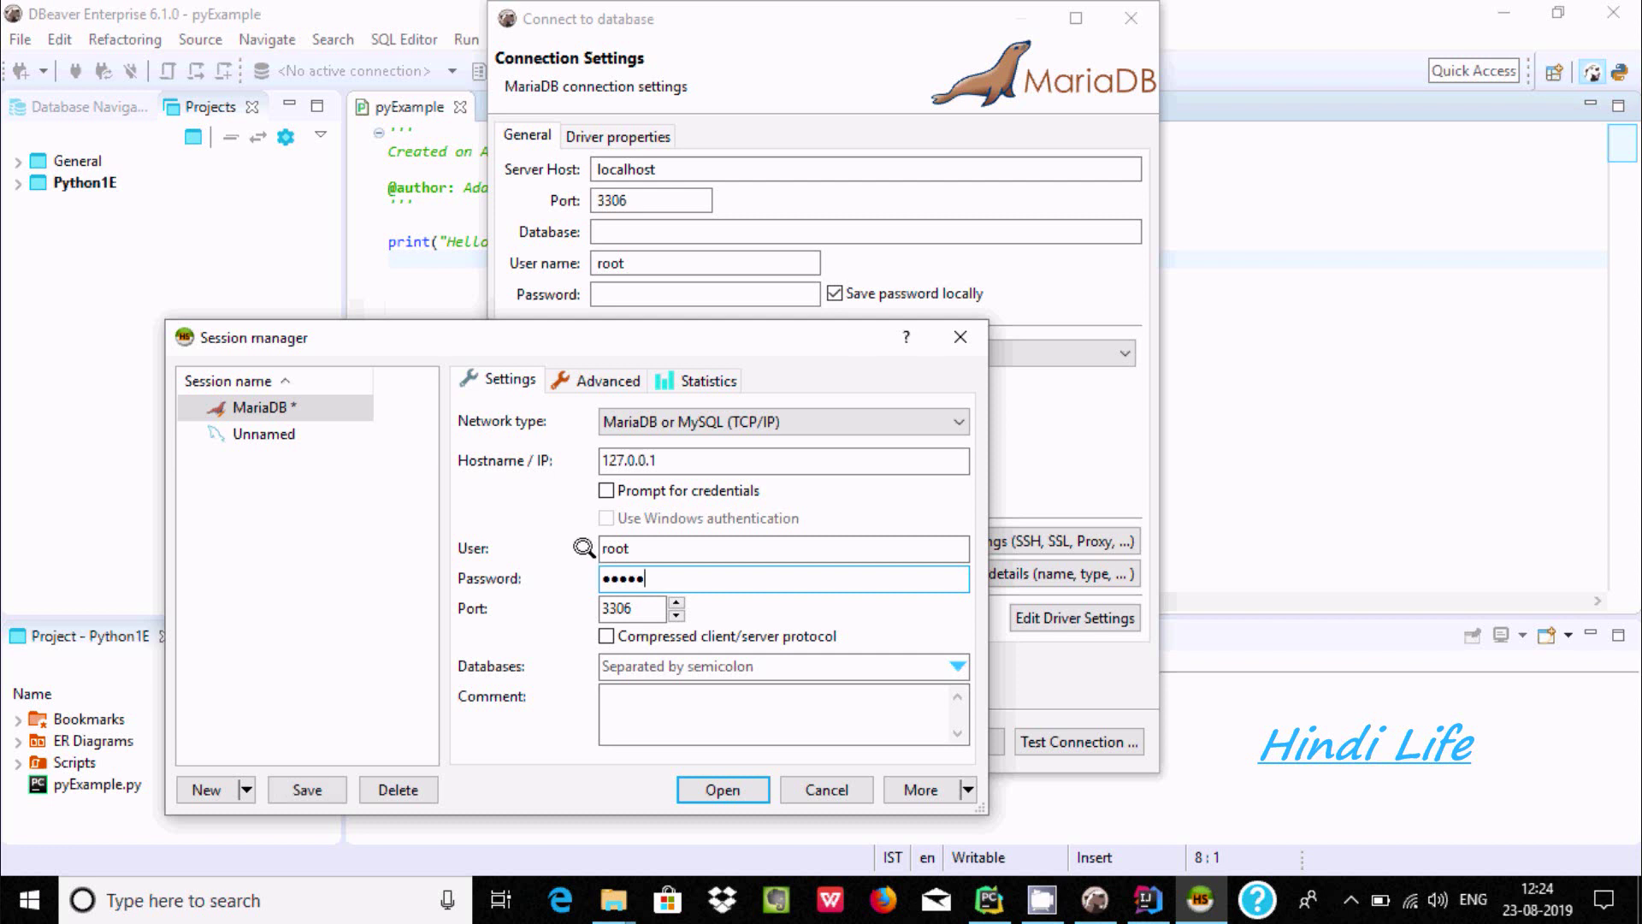
key("BackSpace")
type("t")
left_click(722, 790)
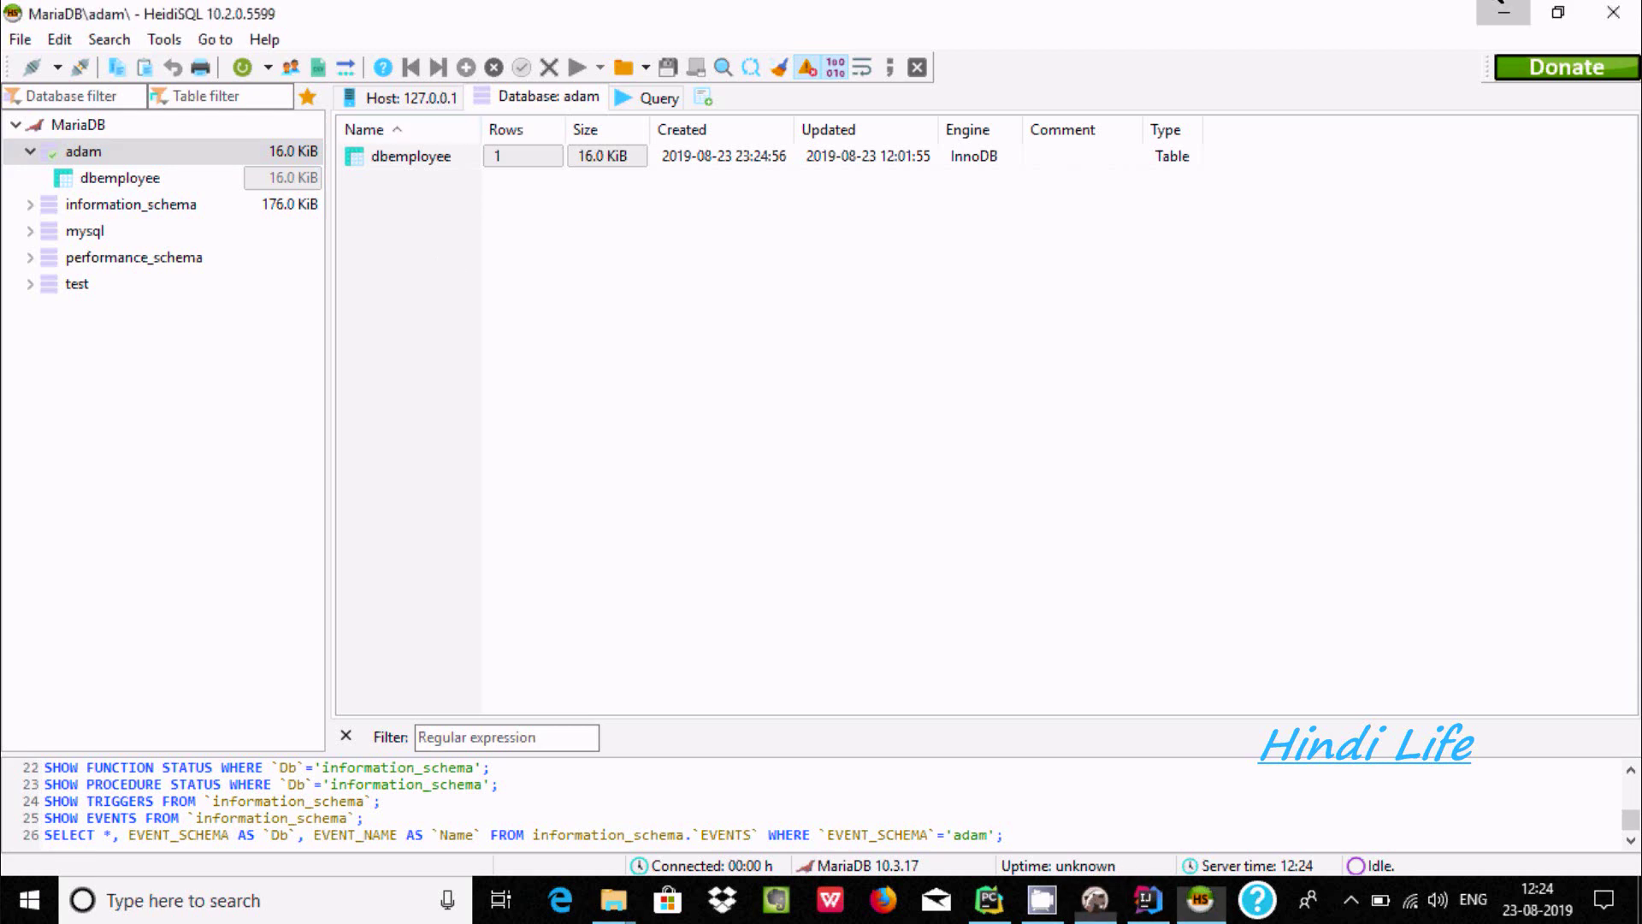
Enter database adam and the root password, then test the DBeaver connection
left_click(1505, 12)
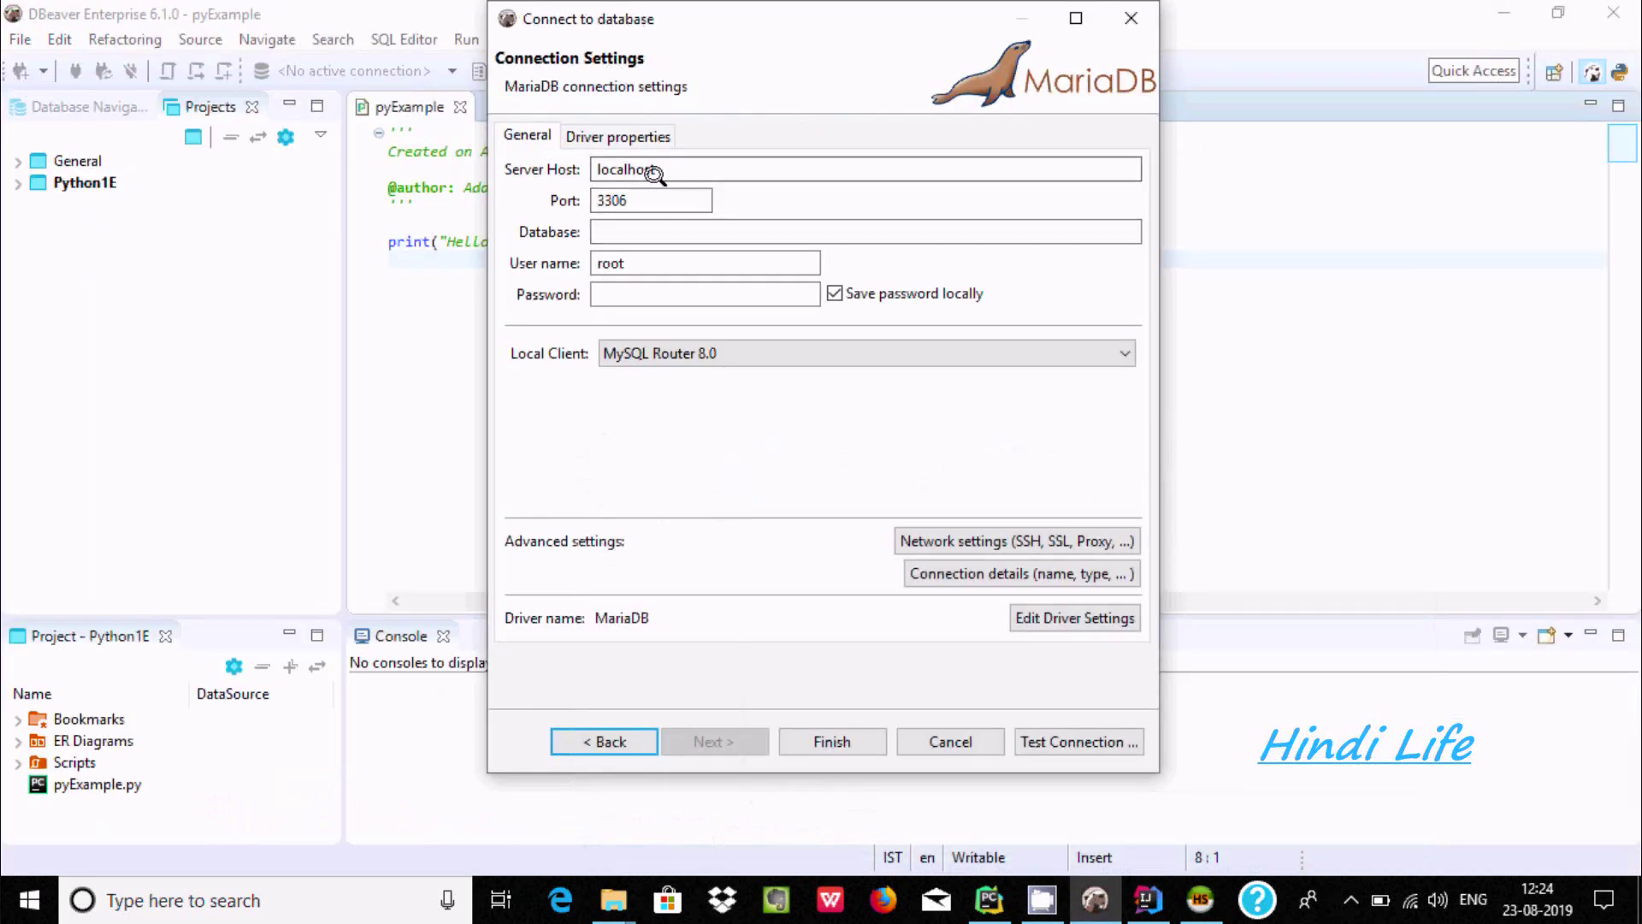
left_click(605, 231)
type("adam")
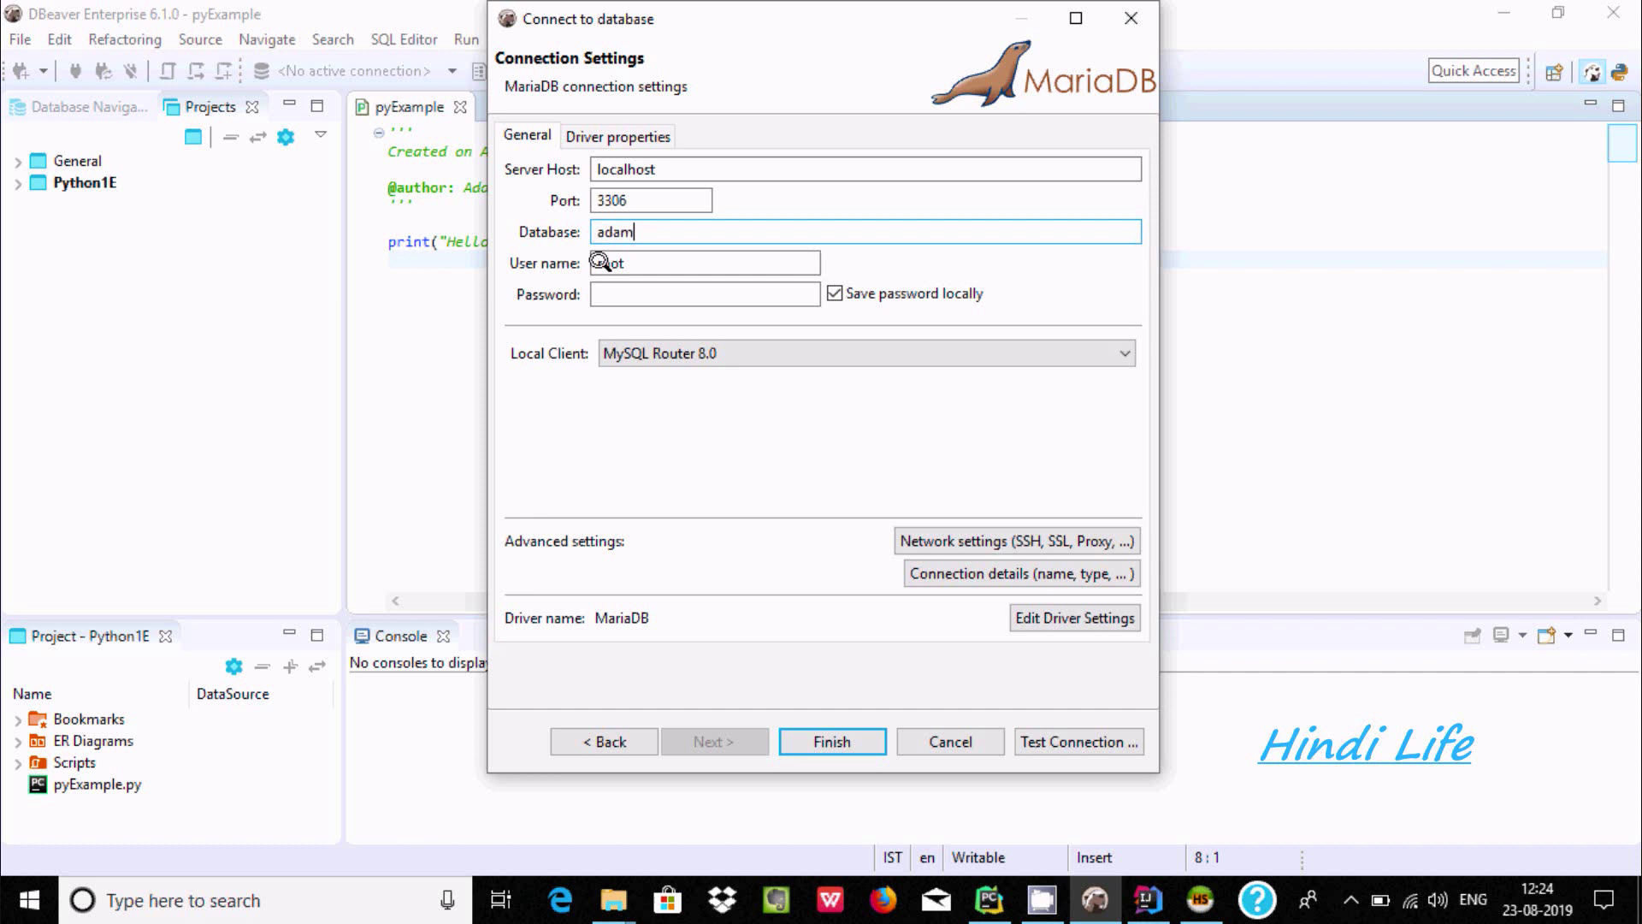
left_click(614, 293)
left_click(1079, 742)
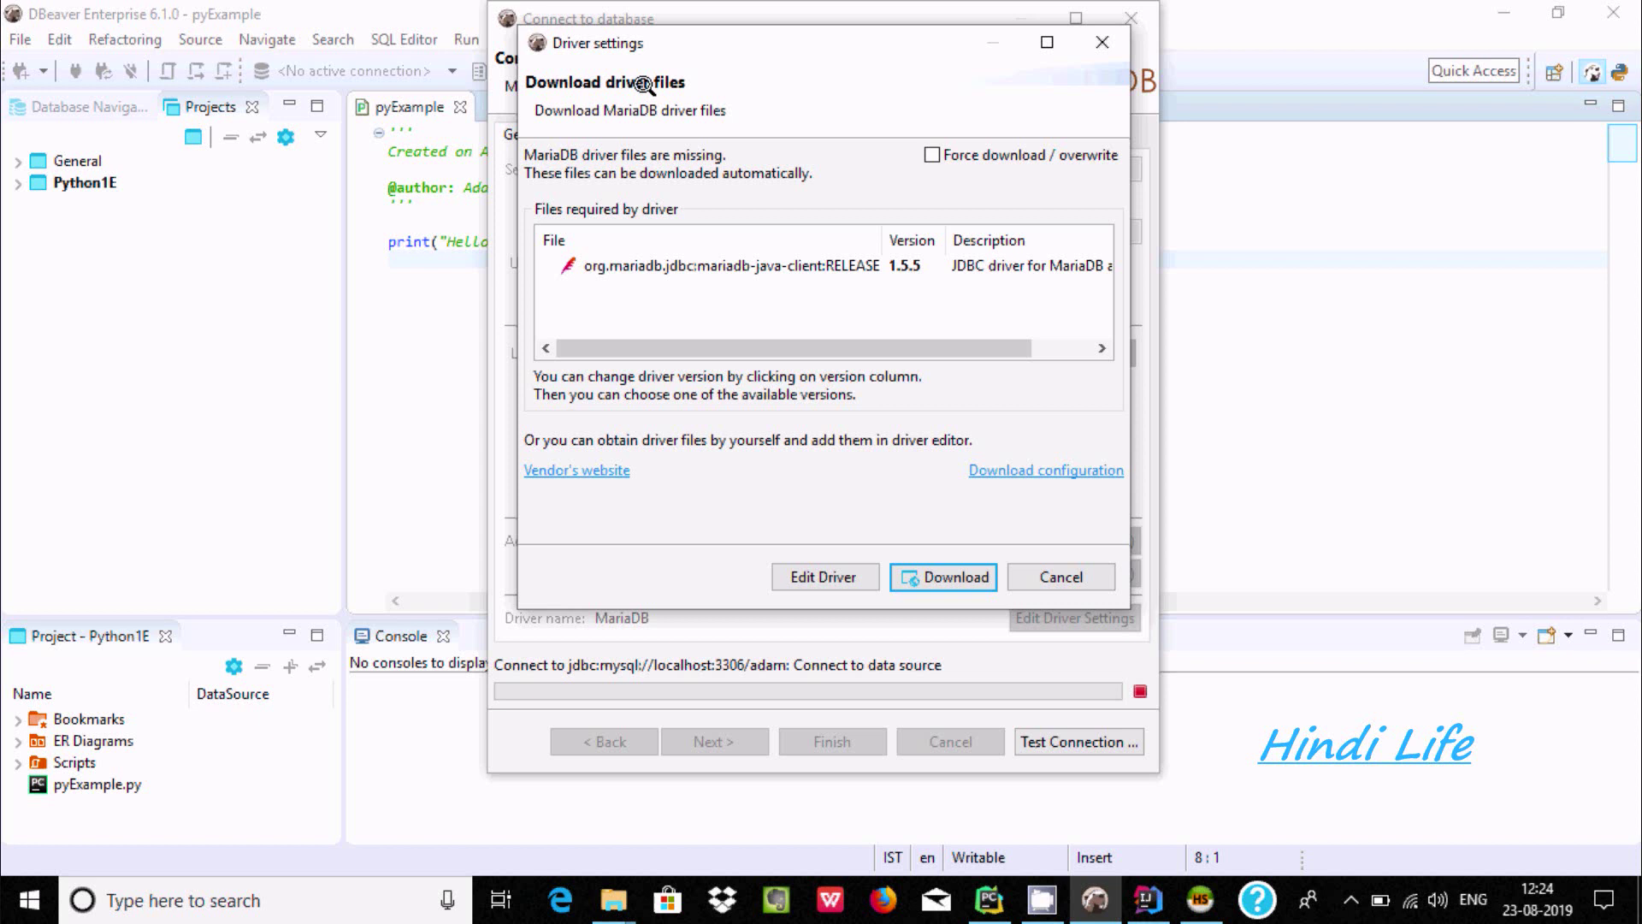
Download the missing MariaDB driver files and dismiss the successful test message
left_click(941, 576)
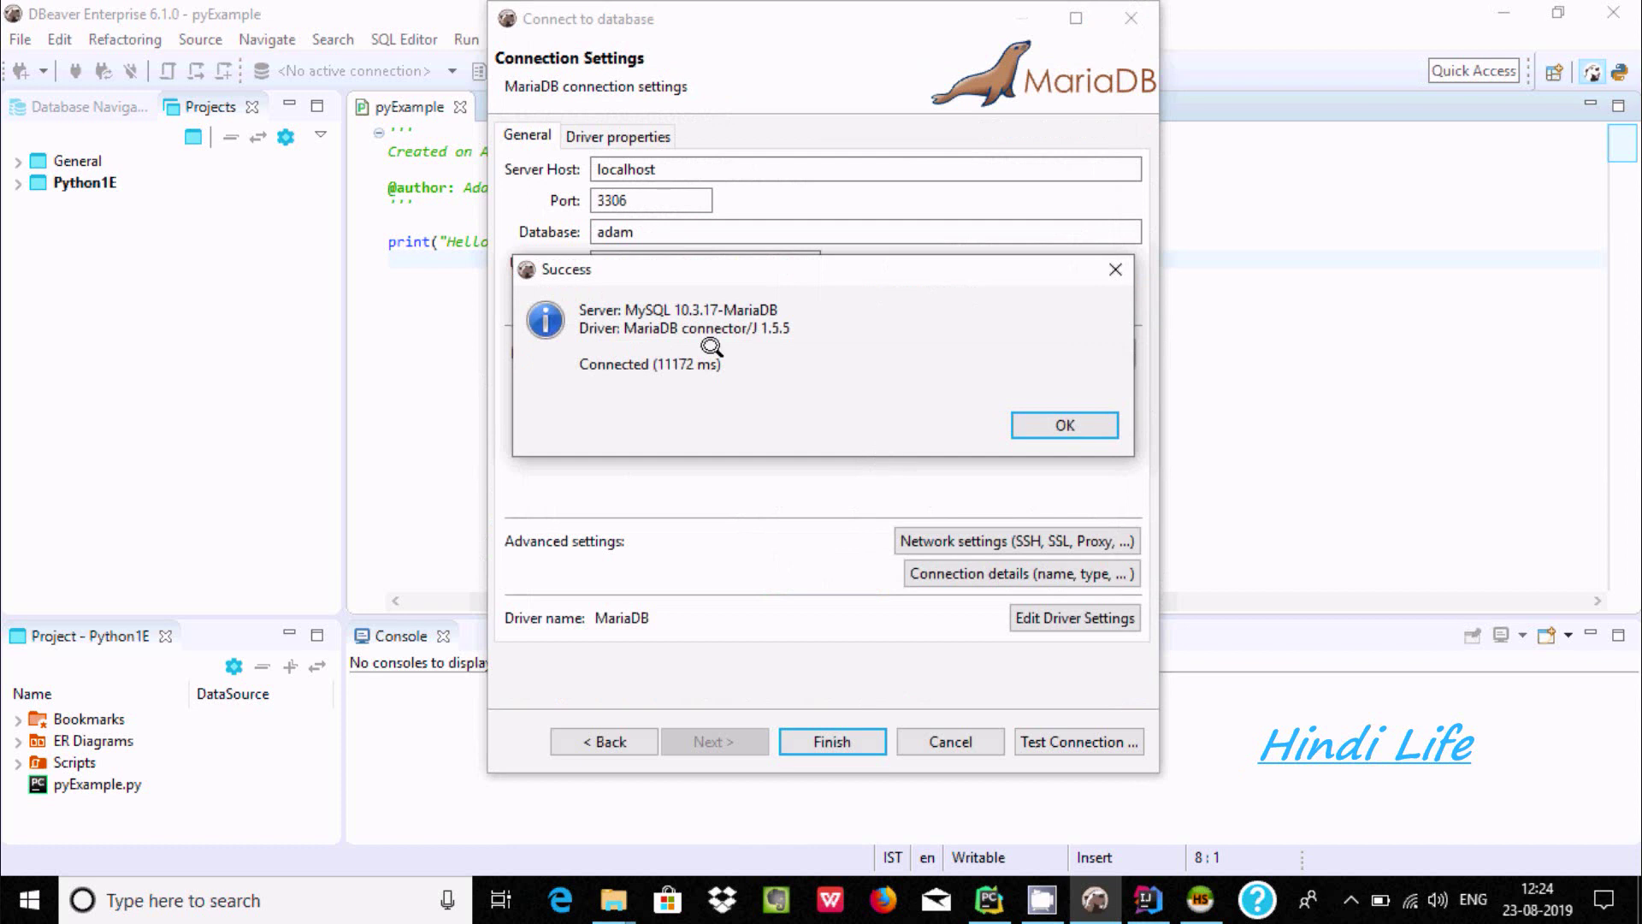
mouse_move(794, 273)
left_mouse_down()
mouse_move(780, 529)
mouse_move(716, 315)
mouse_move(738, 292)
left_mouse_up()
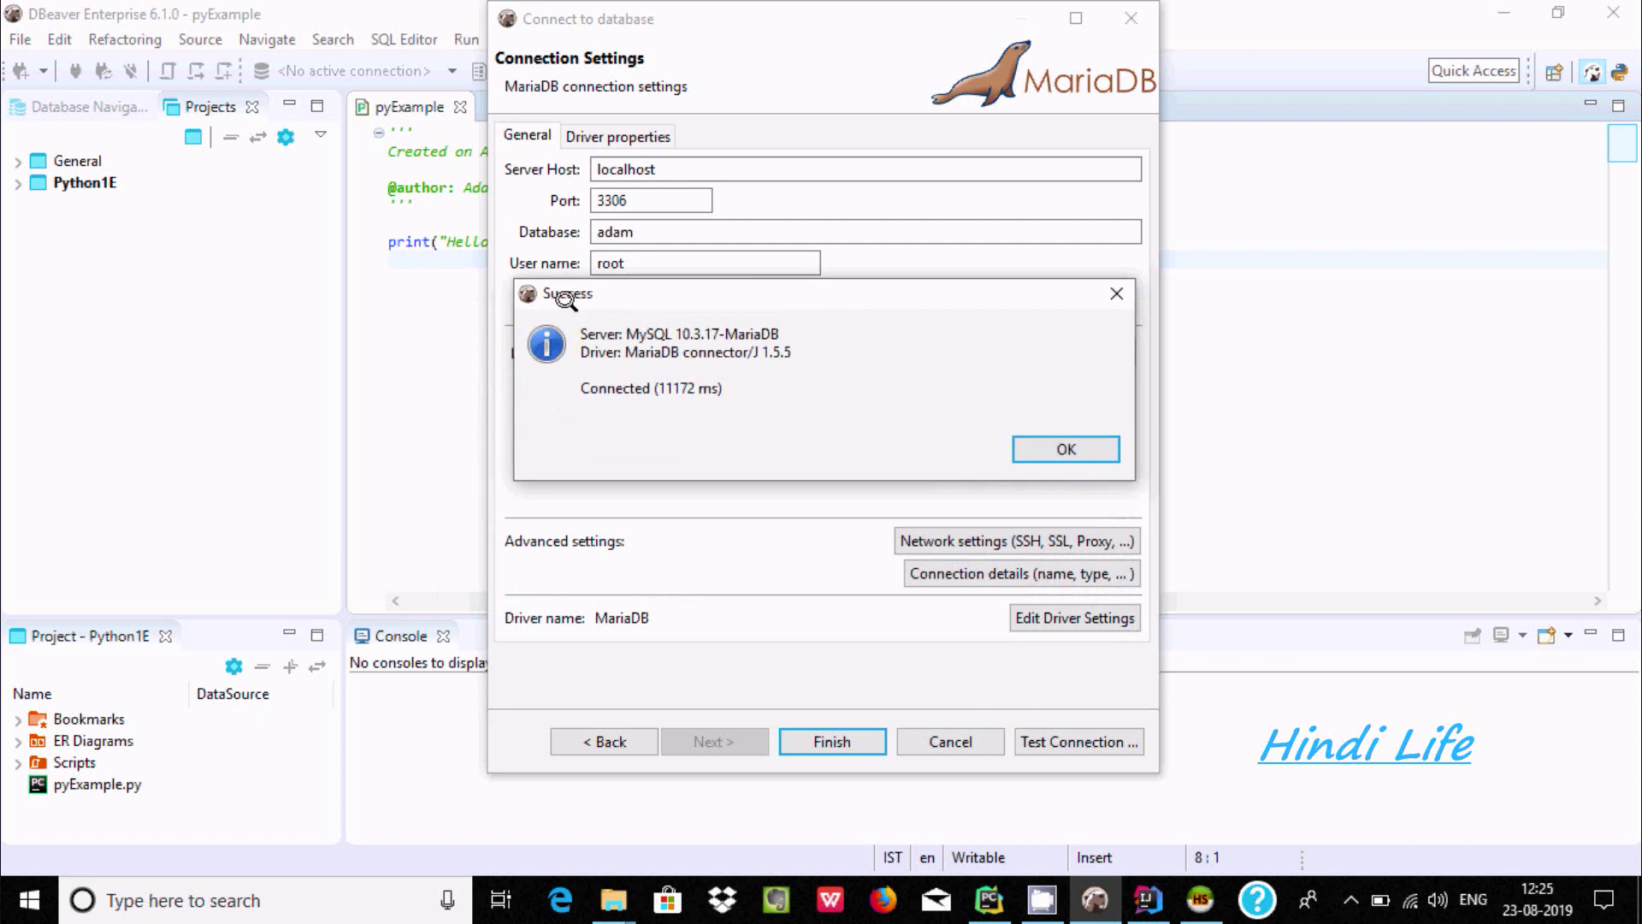
left_click(1066, 449)
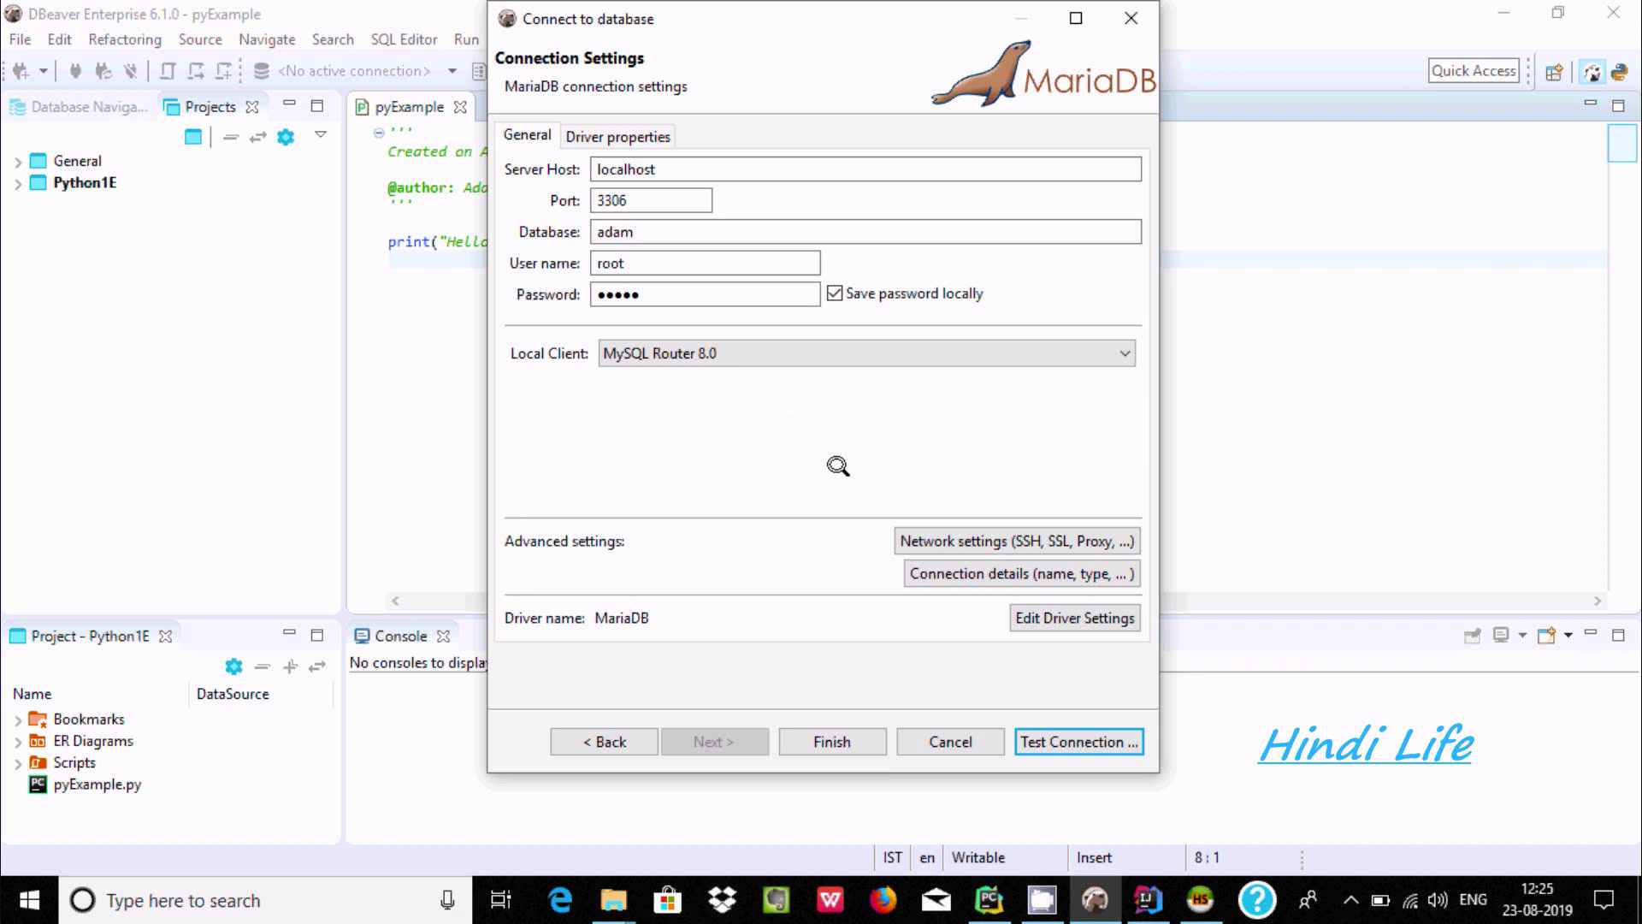
Finish the MariaDB - adam connection and expand its Databases node in Projects
left_click(831, 742)
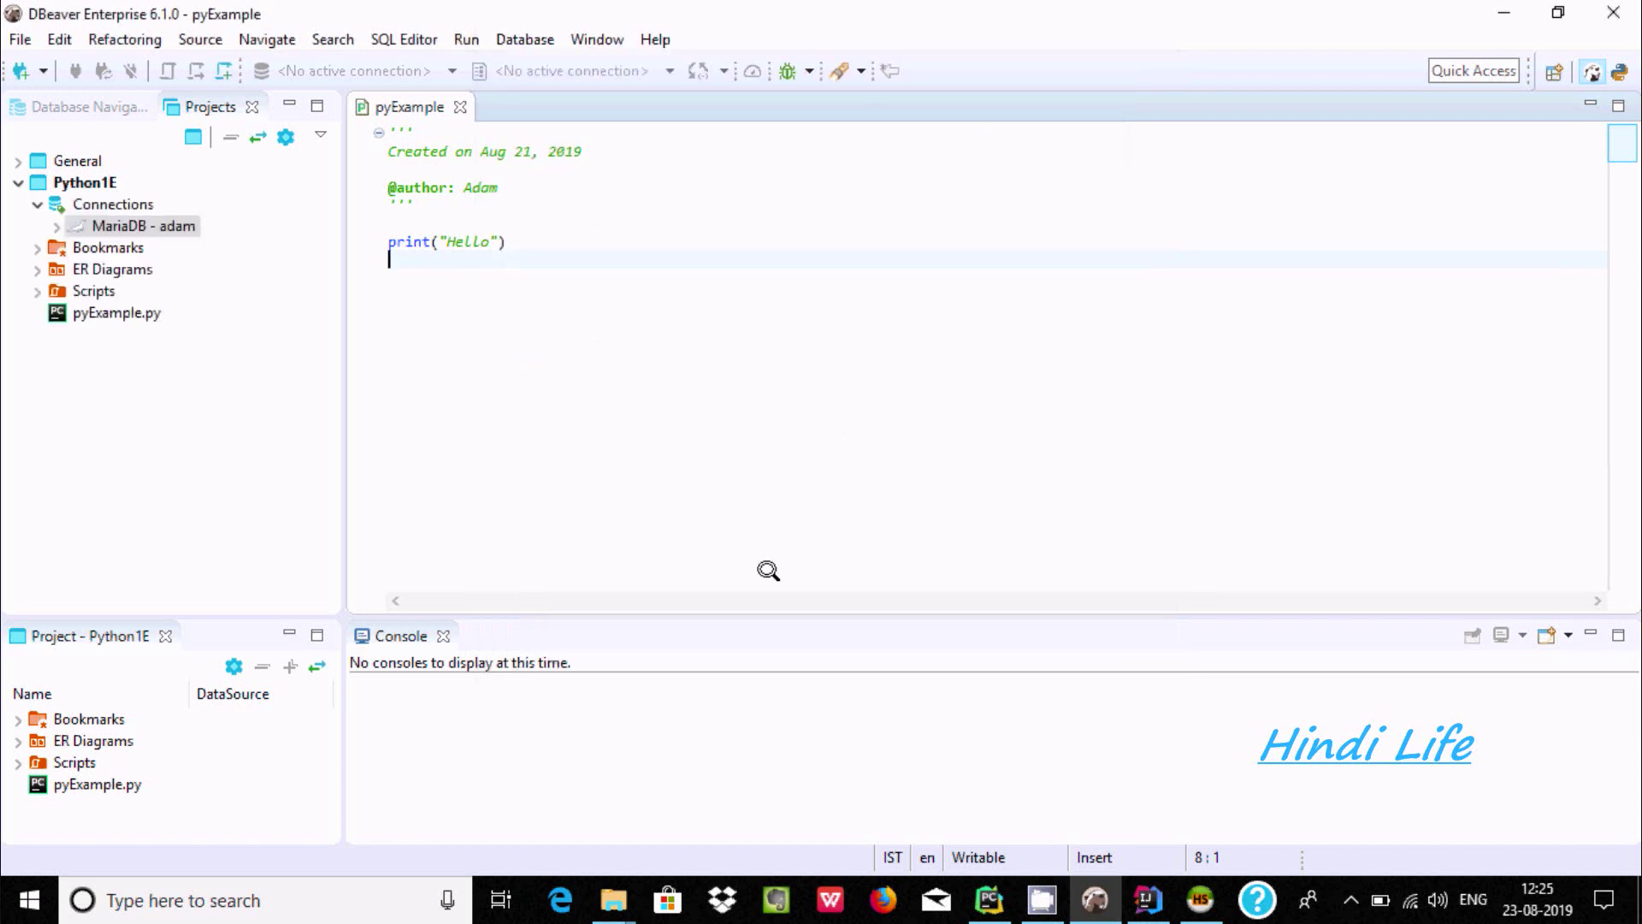
left_click(142, 228)
left_click(51, 224)
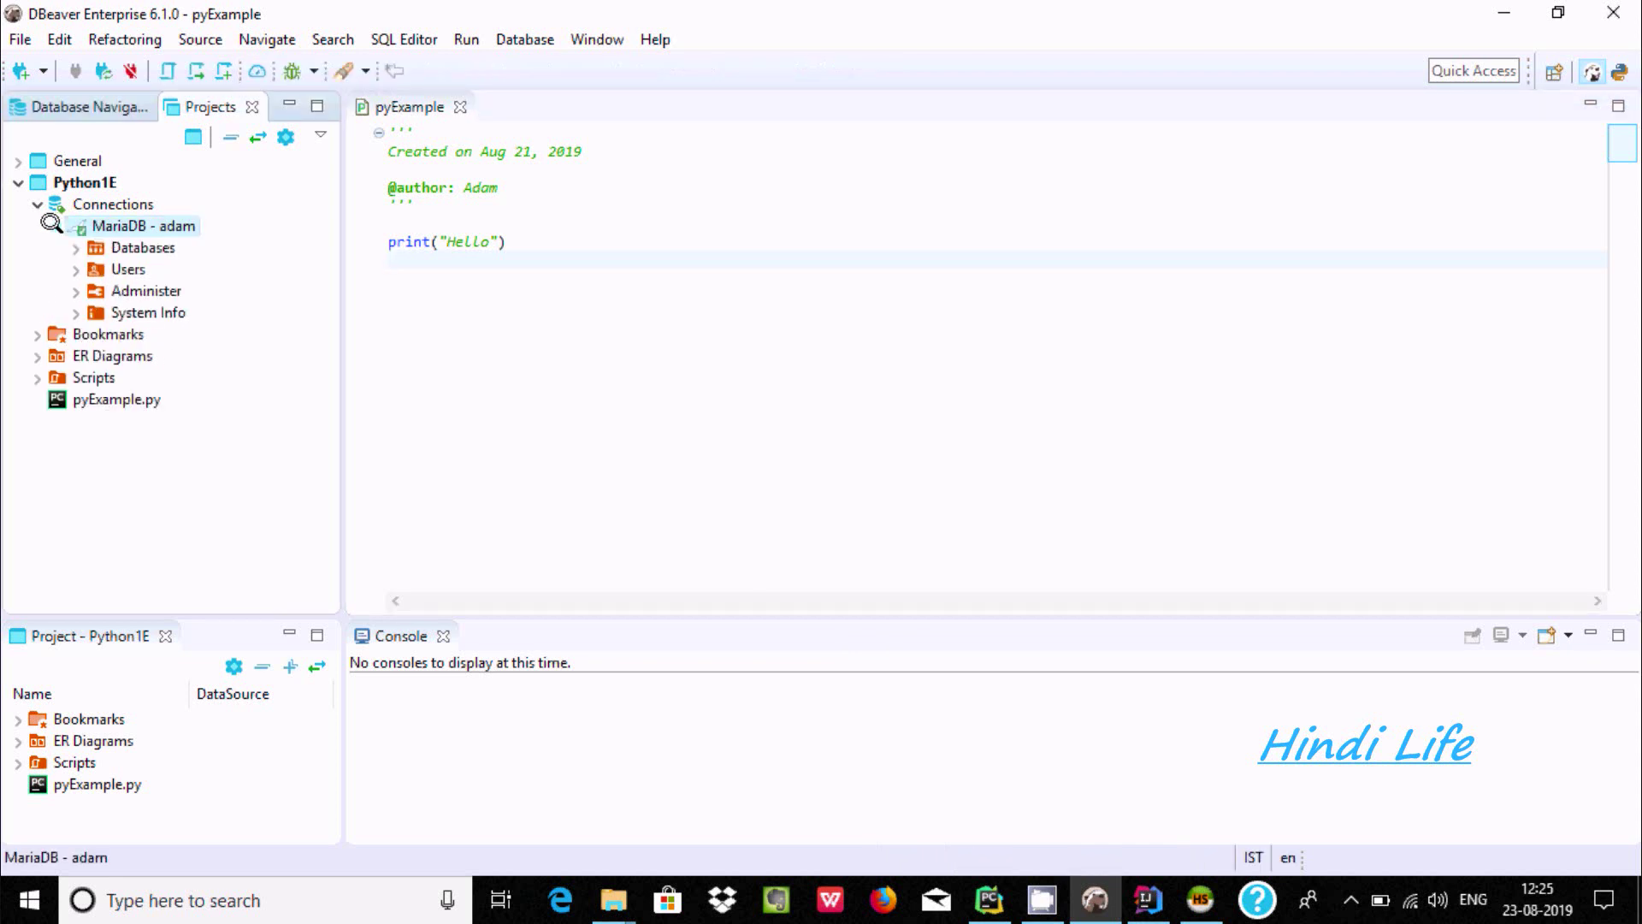
left_click(75, 248)
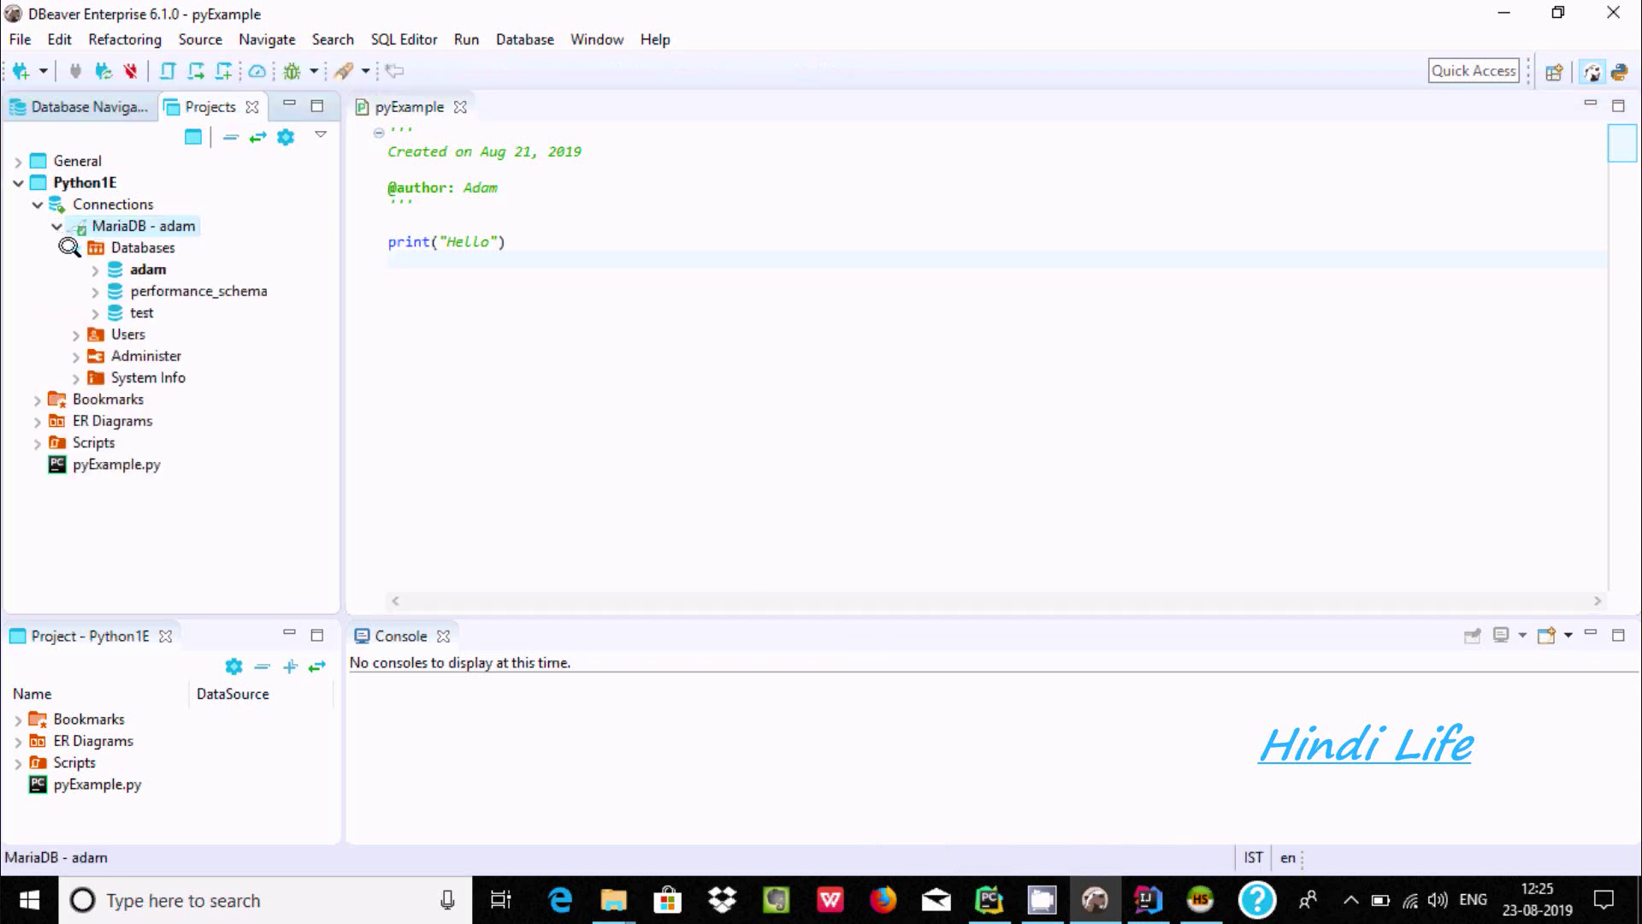
left_click(129, 247)
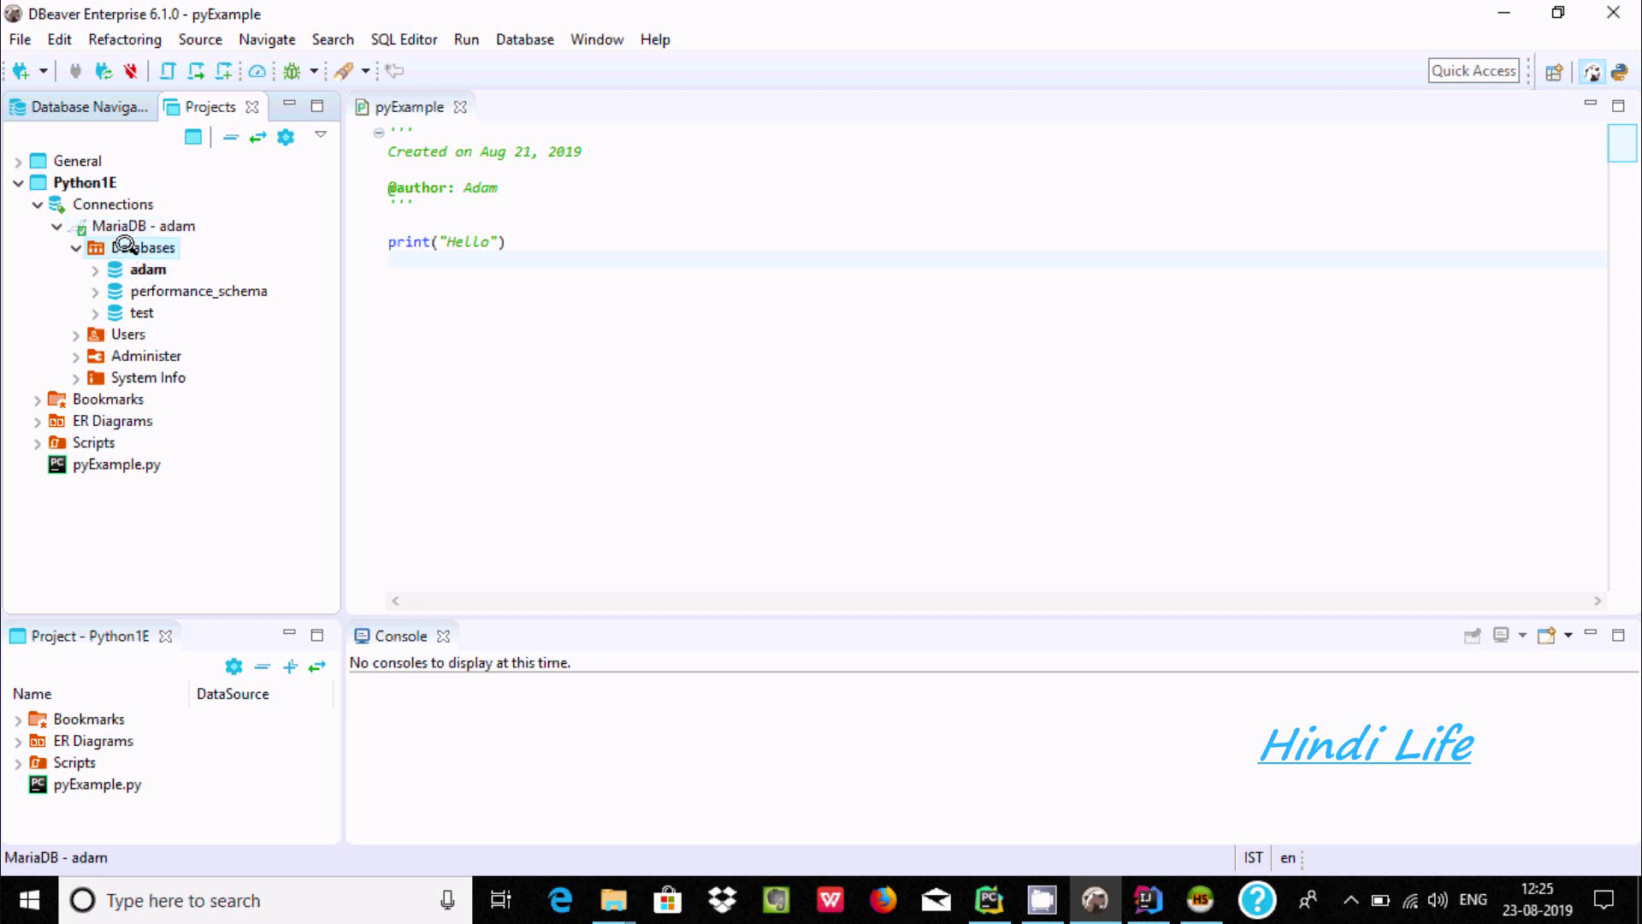
Add database DB via Create New Database on the Databases node
right_click(124, 247)
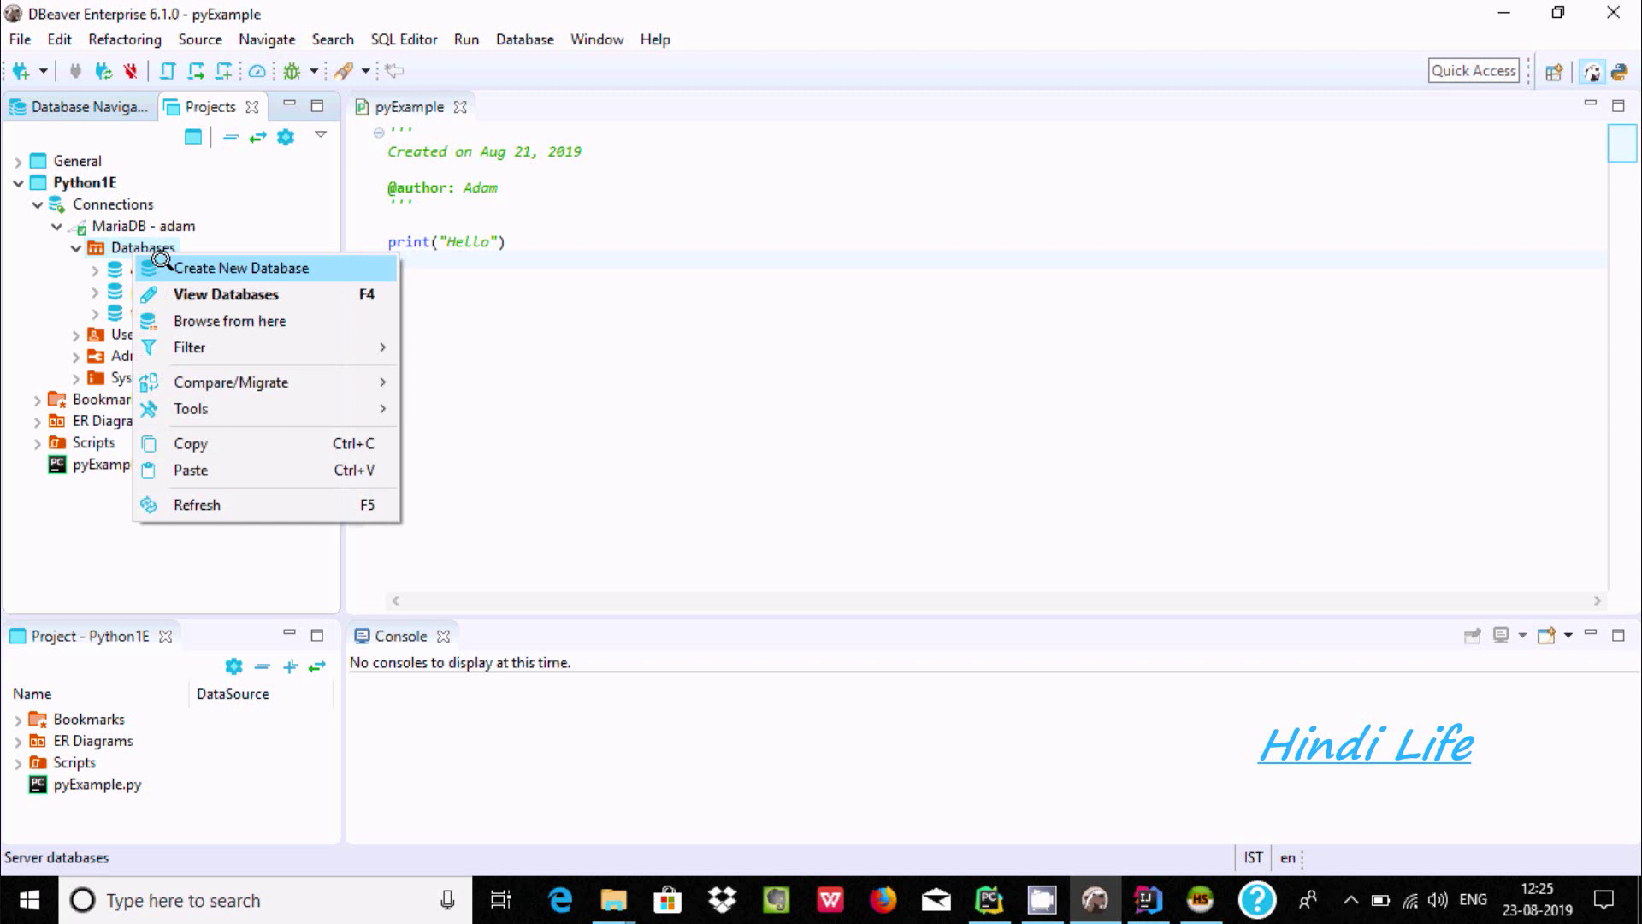
left_click(163, 262)
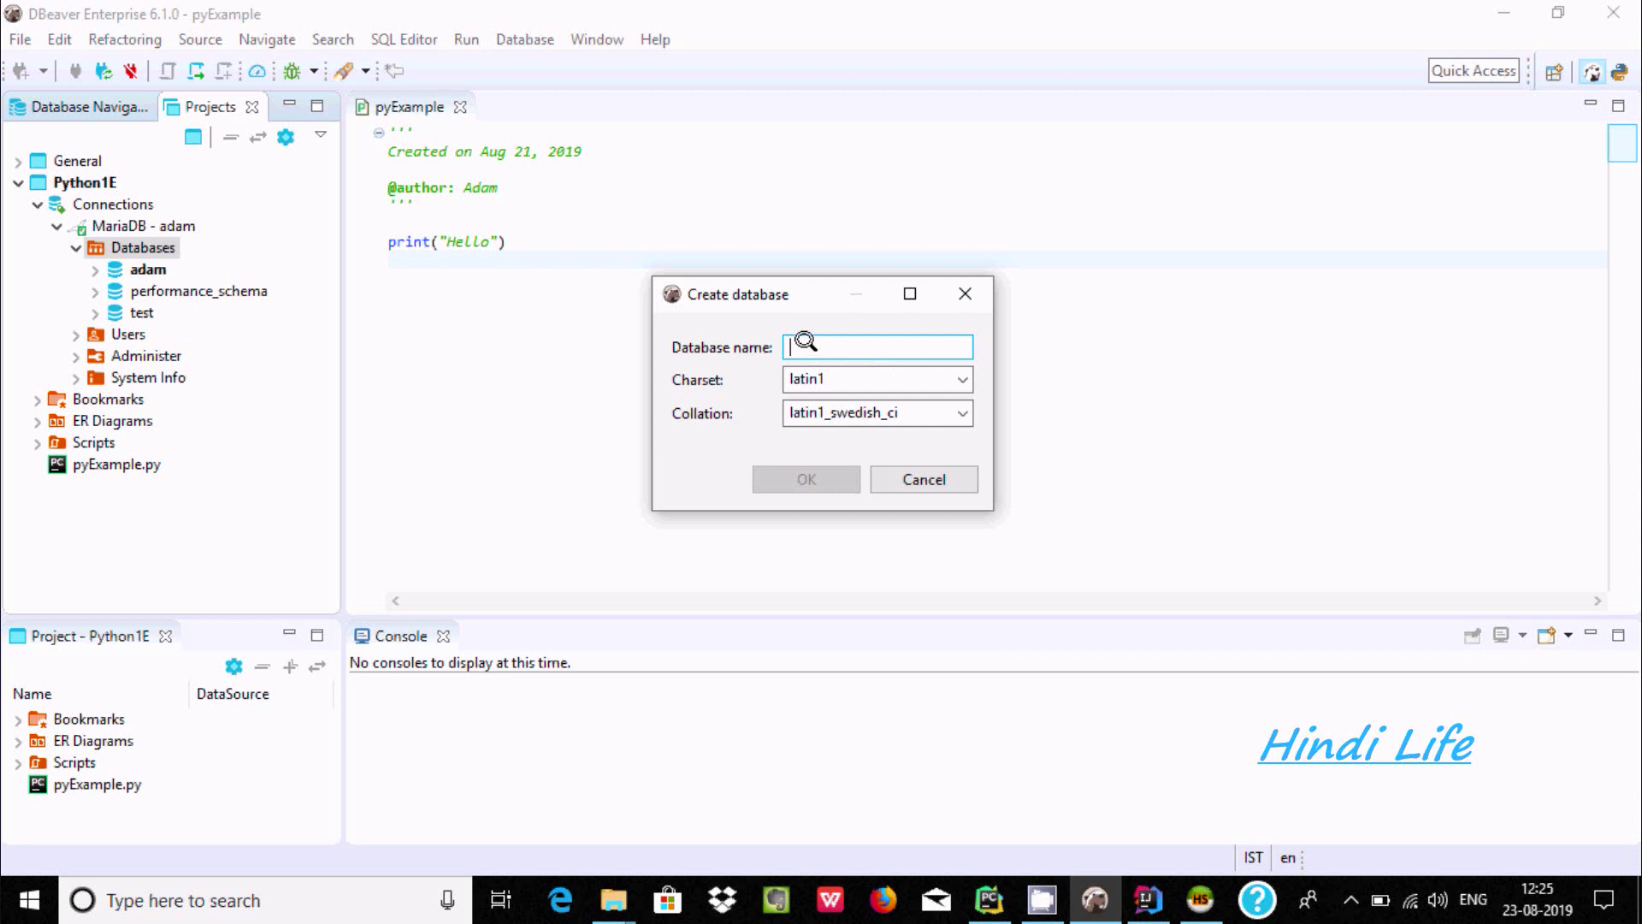
type("pa")
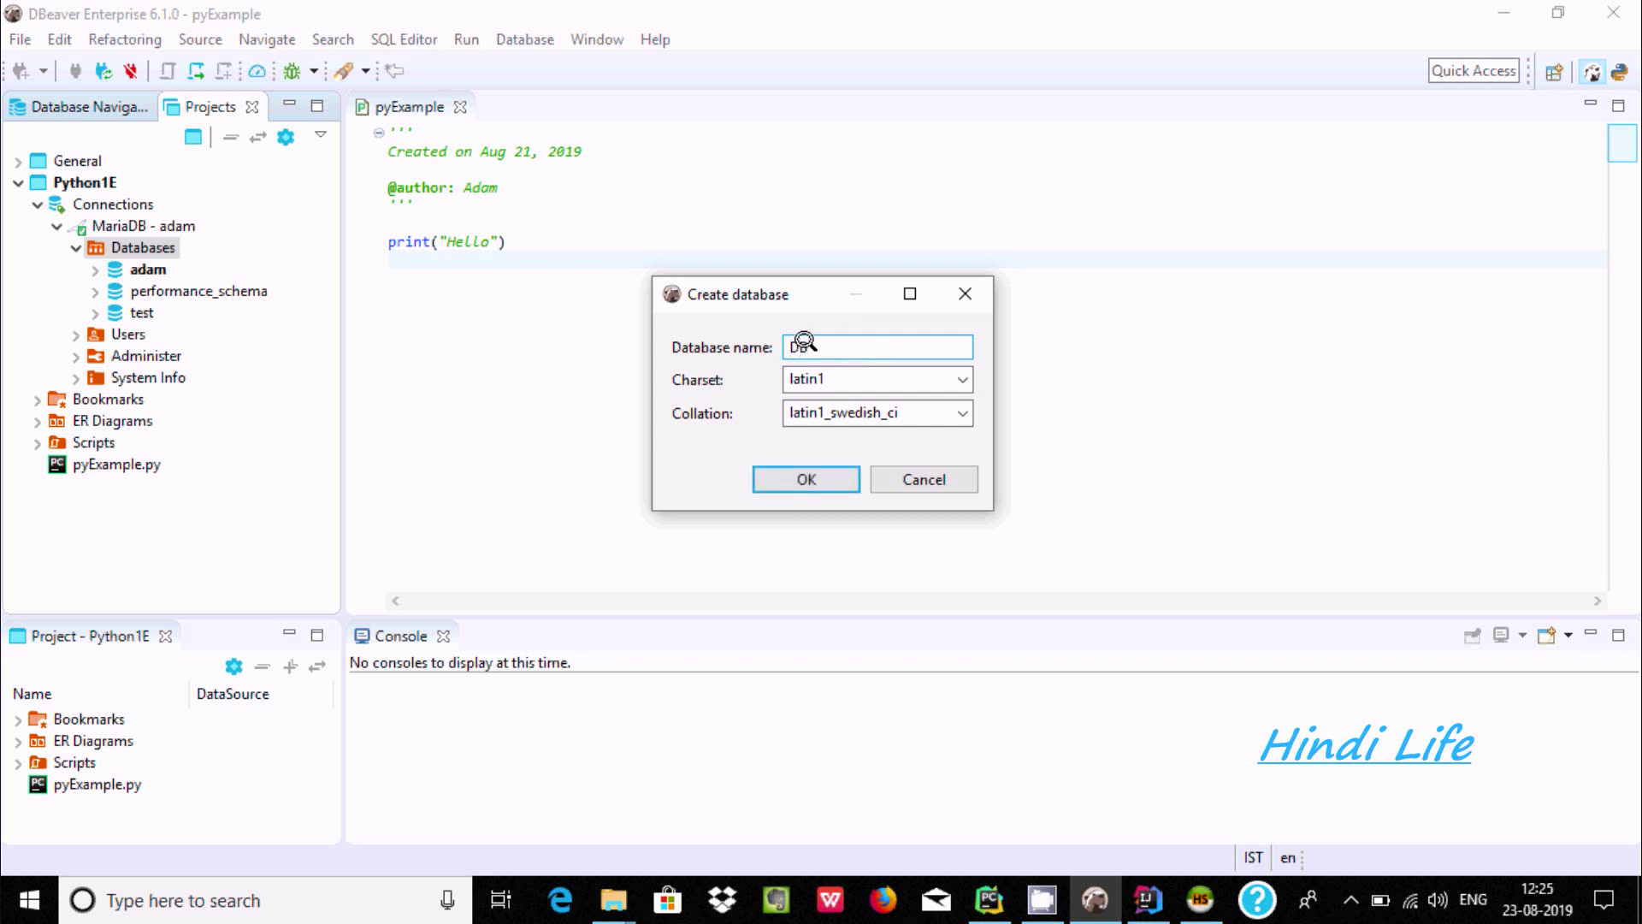
left_click(806, 479)
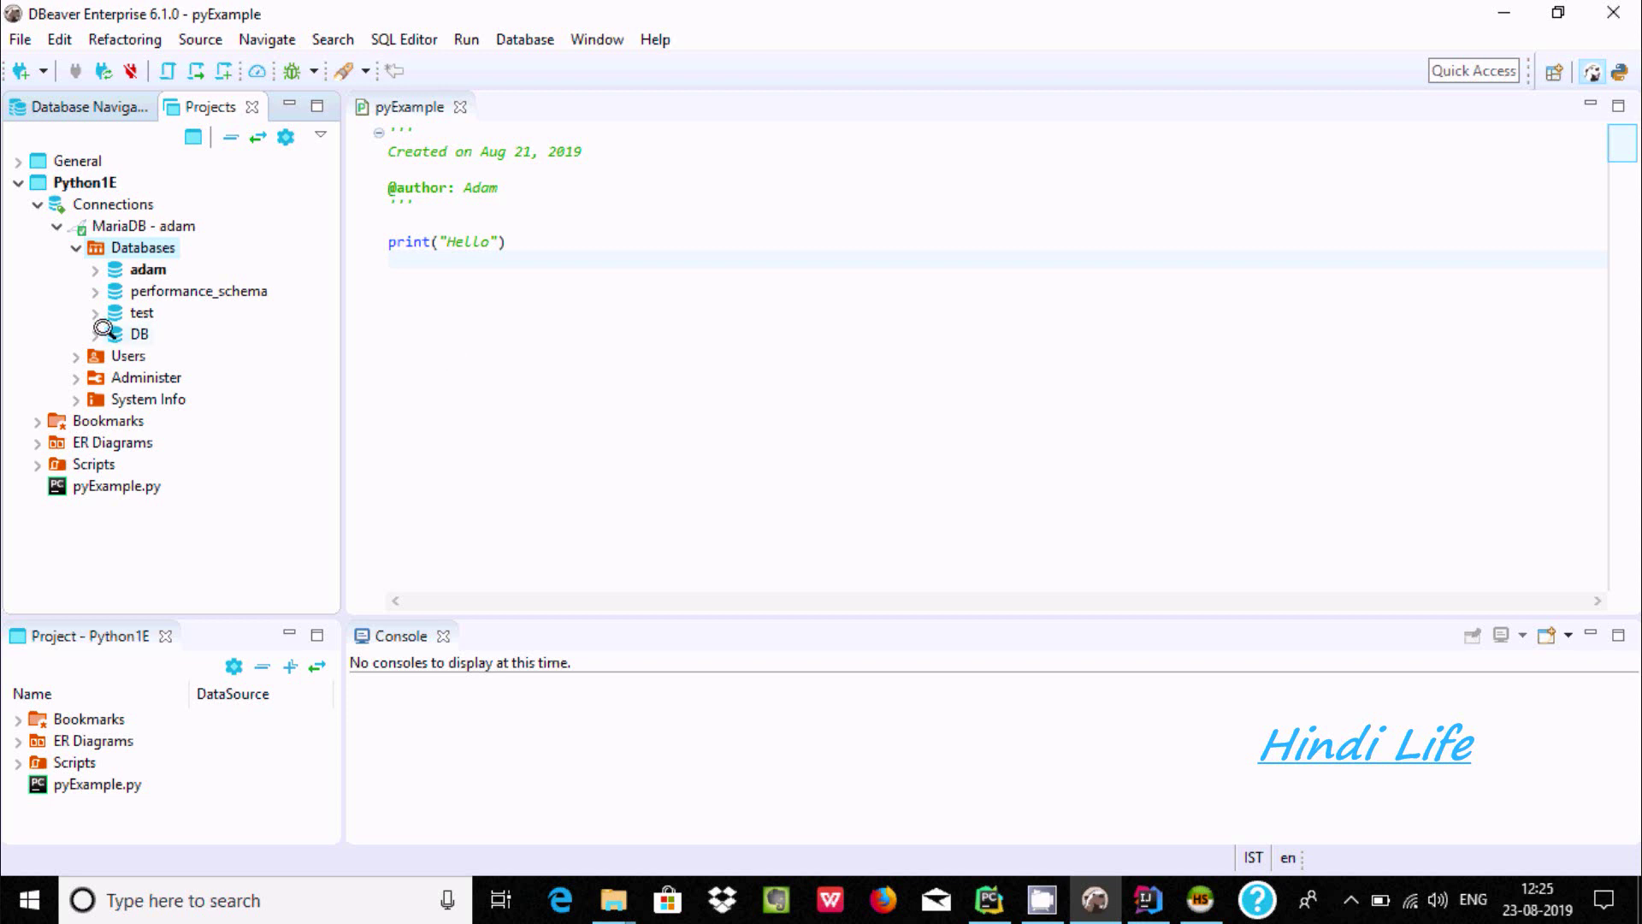
Expand adam and its Tables folder, then select dbemployee
left_click(95, 270)
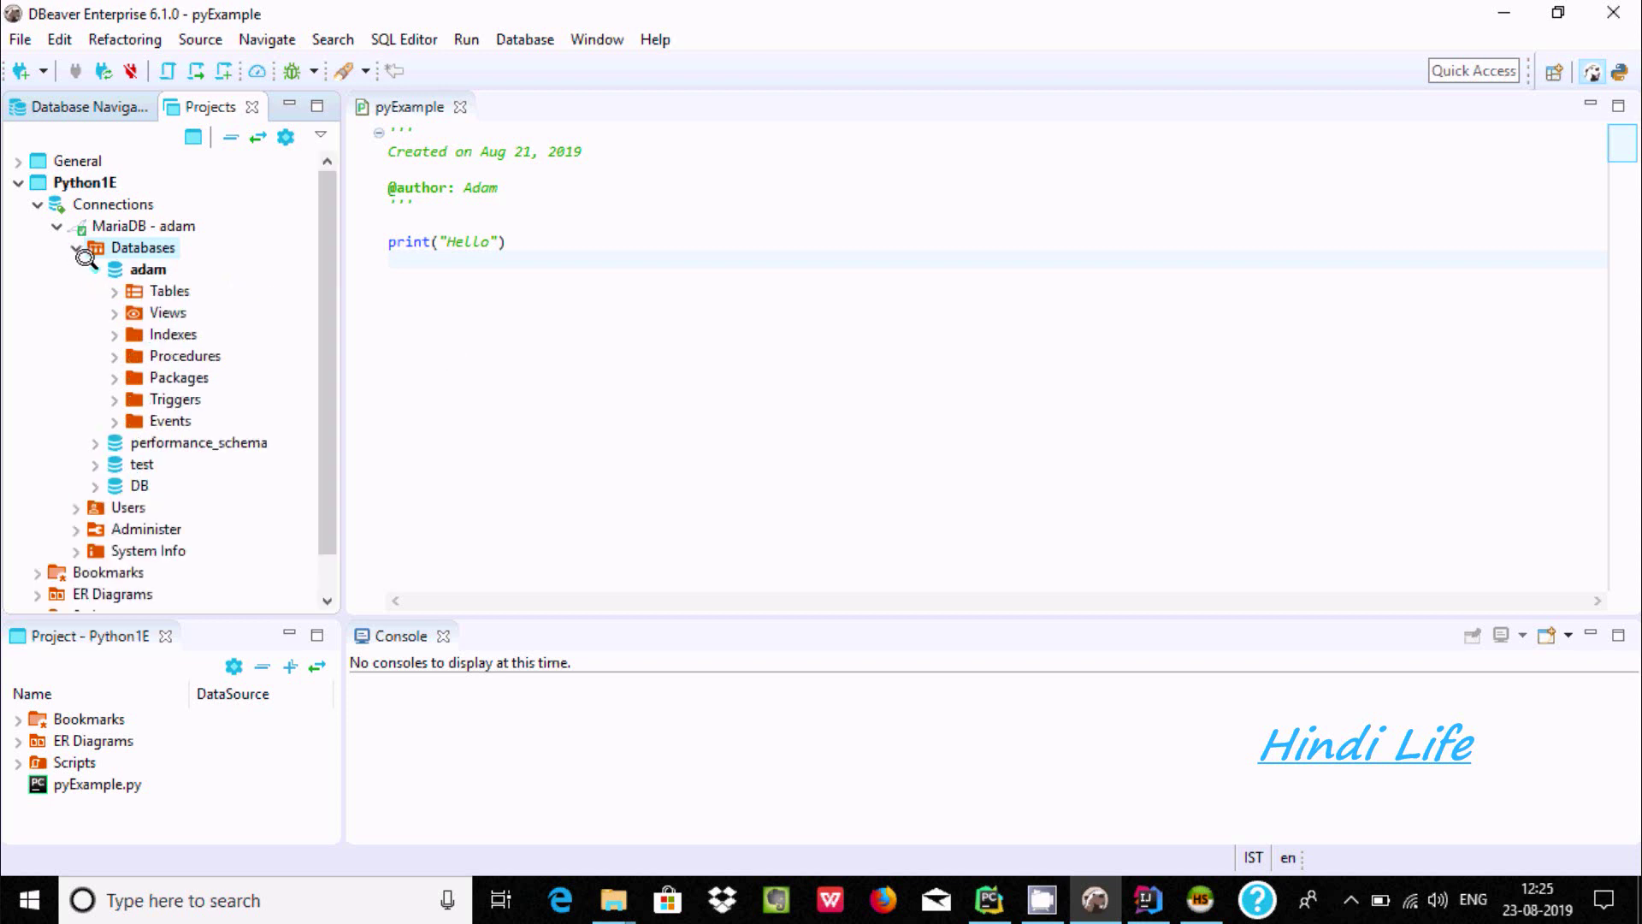
left_click(115, 290)
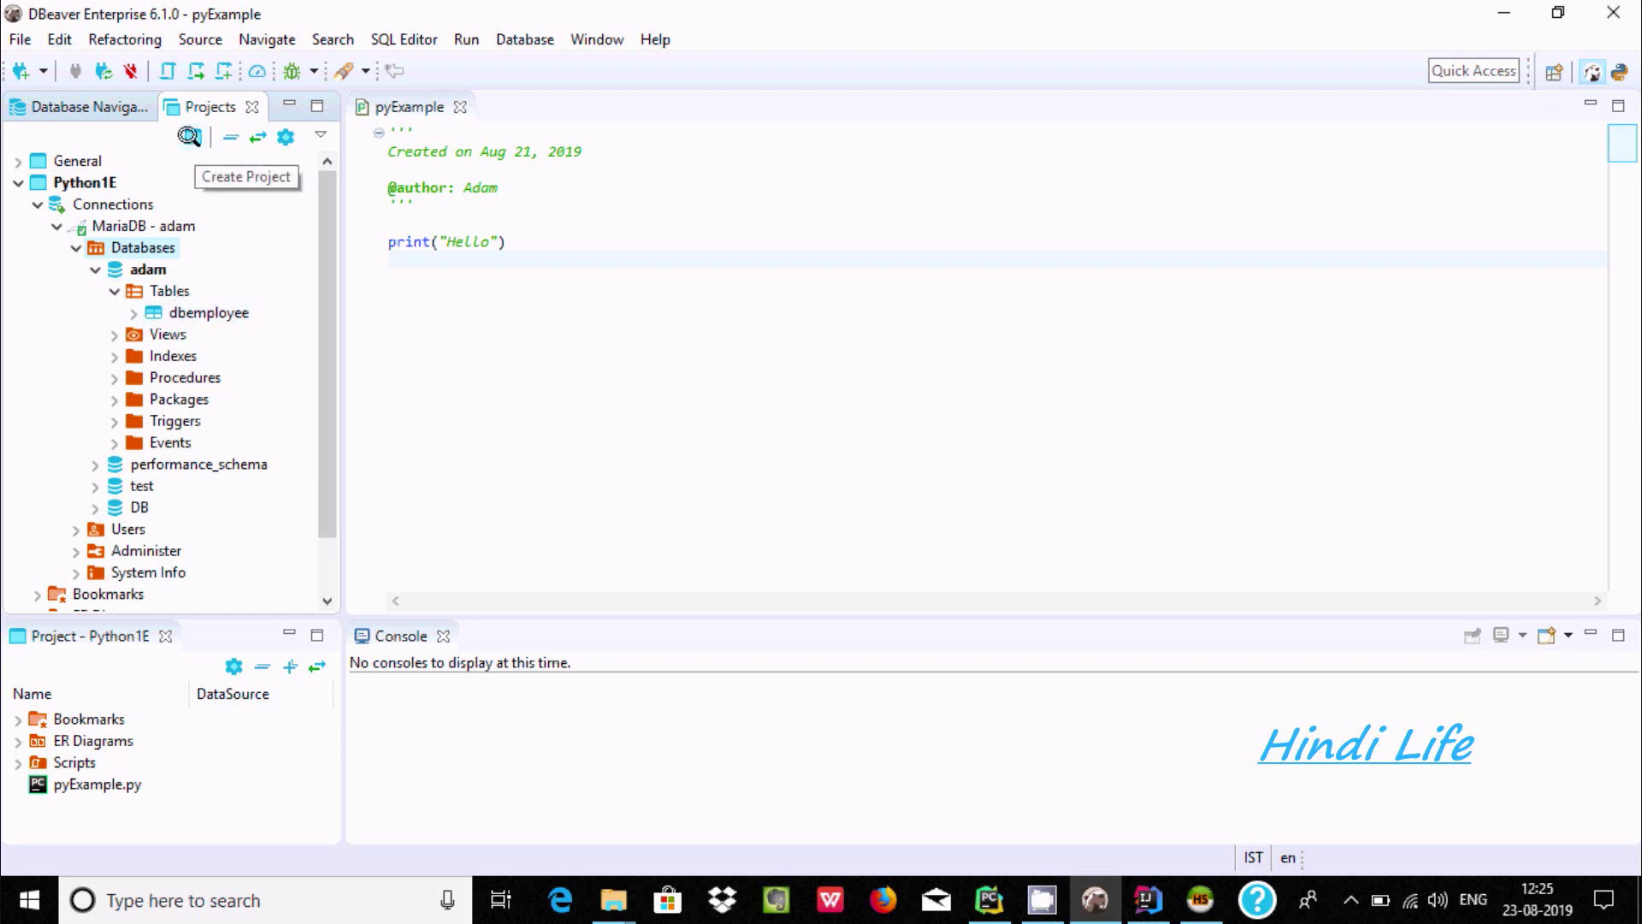
left_click(179, 309)
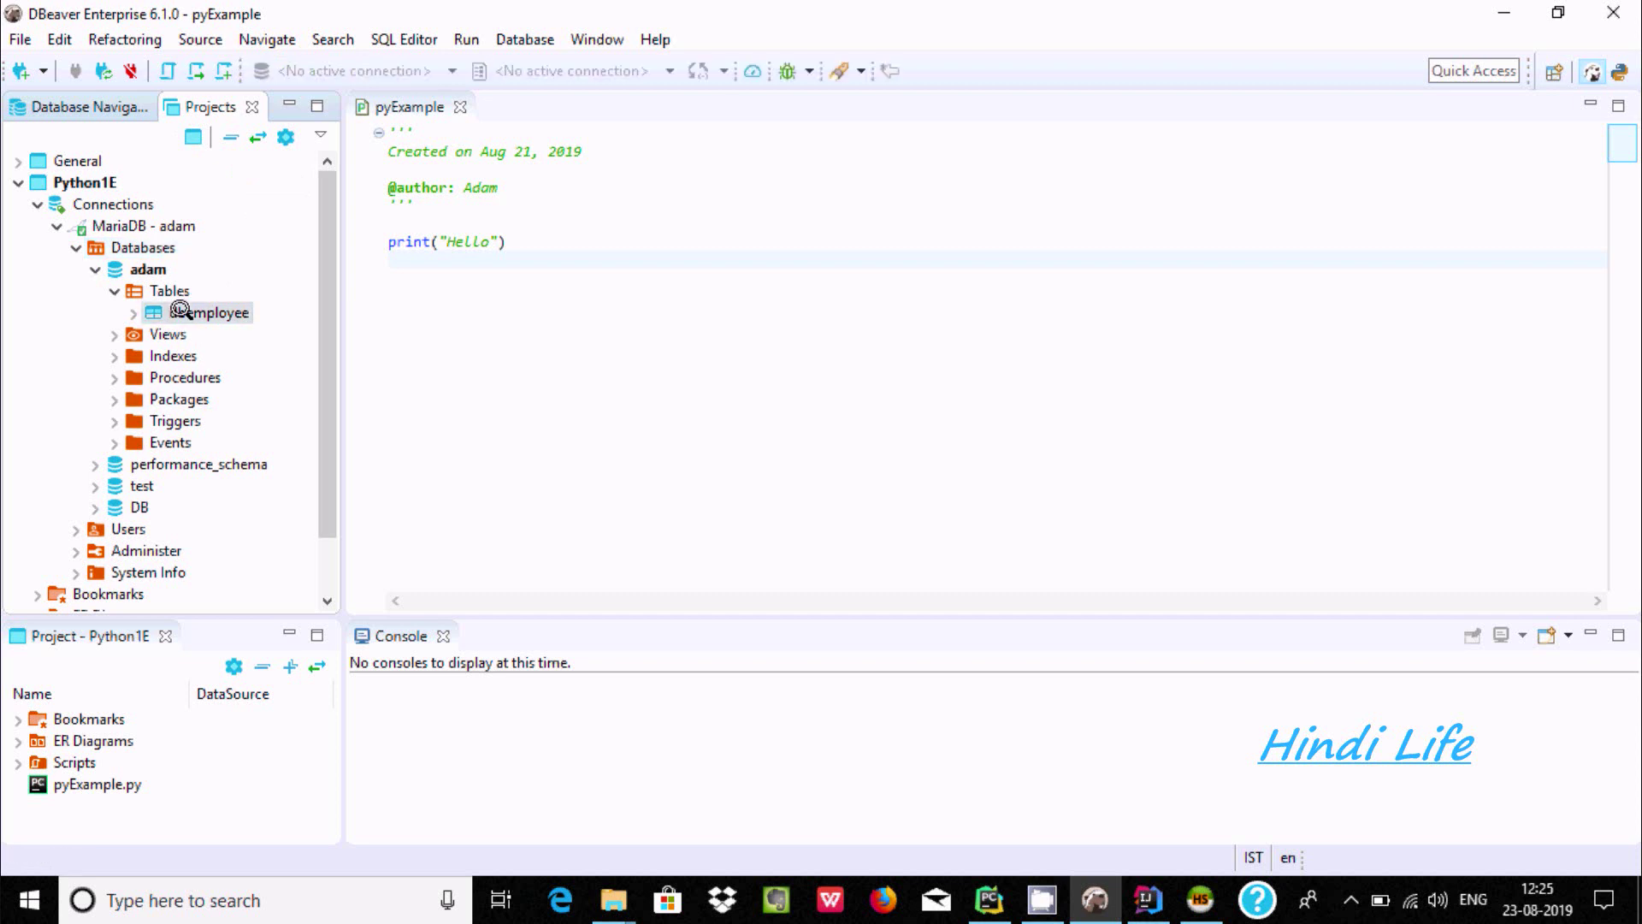
Open the dbemployee table editor, closing its context and run menus unused
double_click(180, 312)
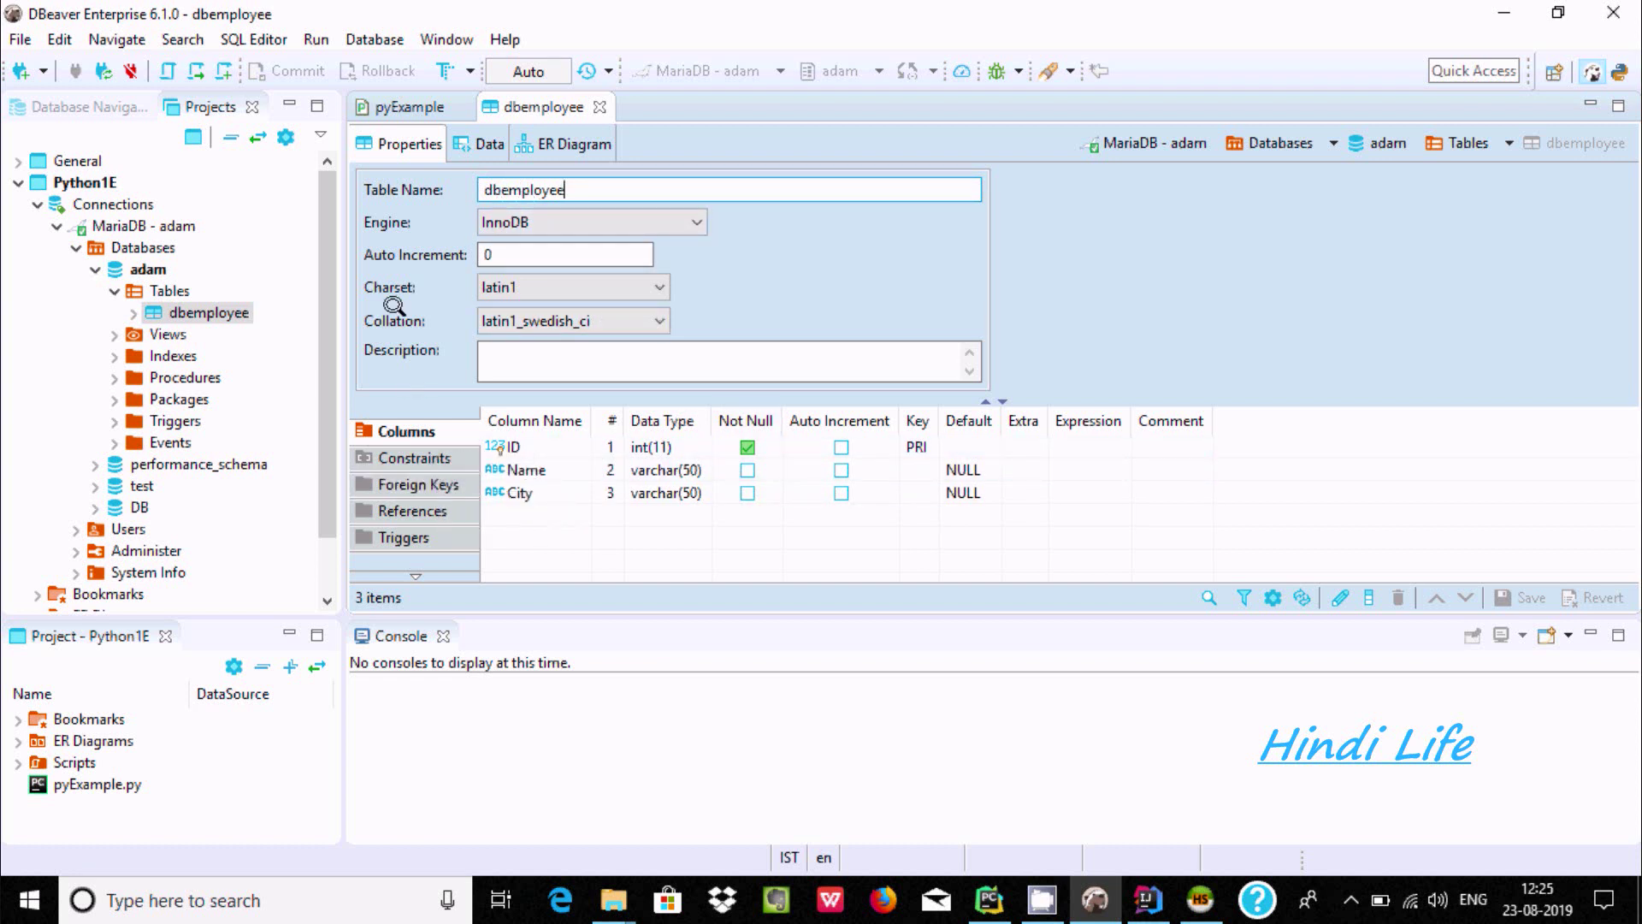
right_click(192, 312)
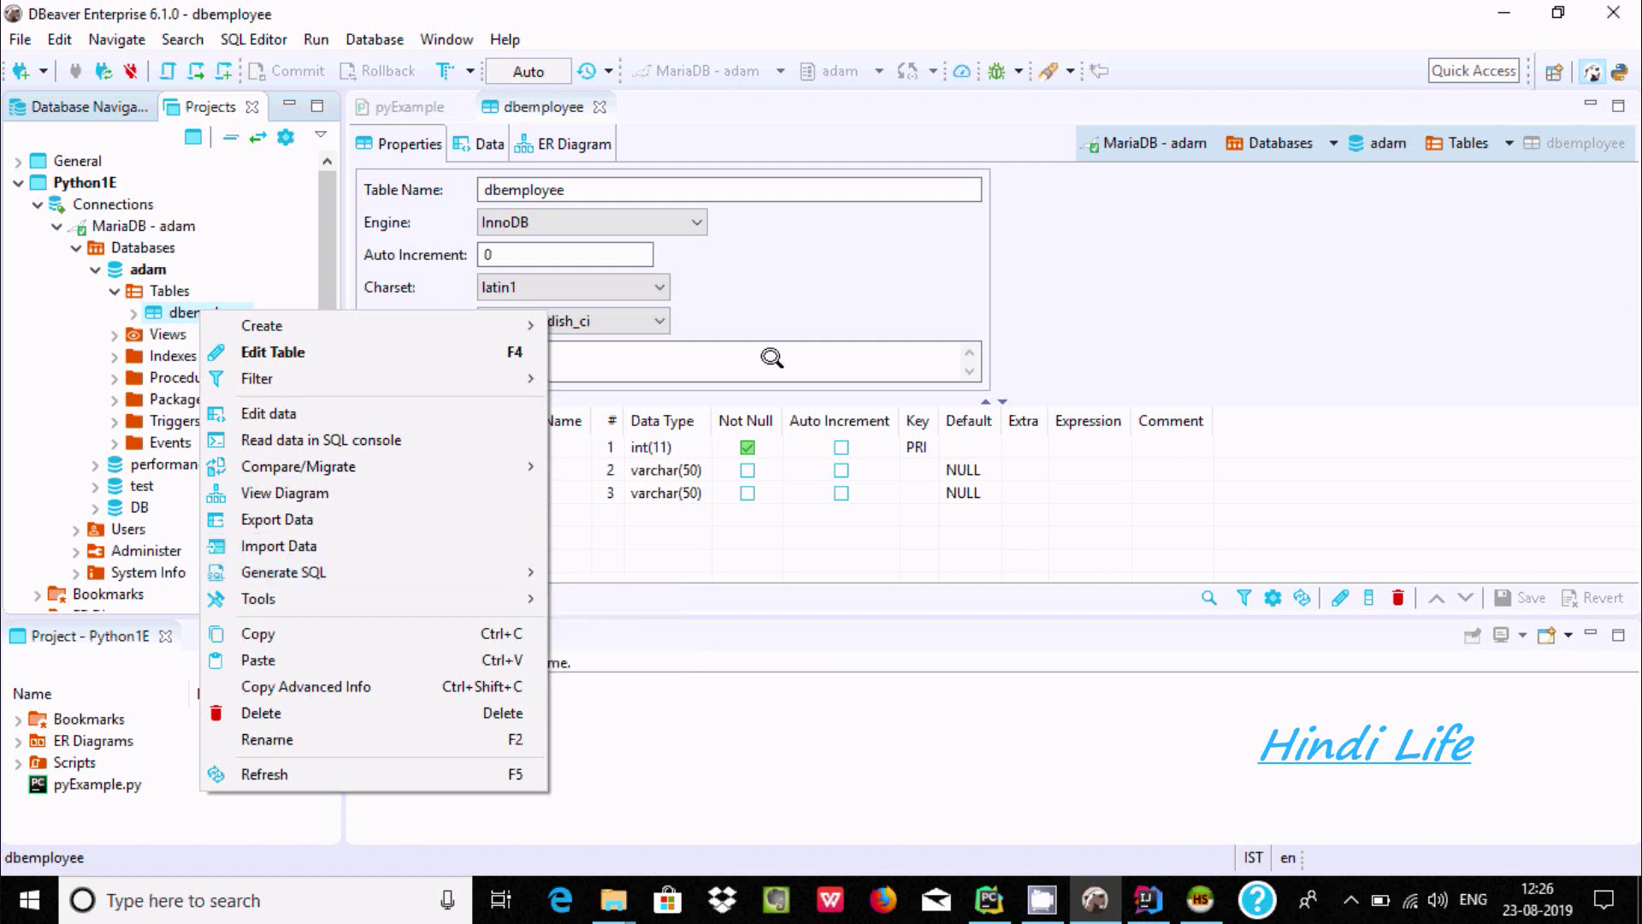
left_click(732, 105)
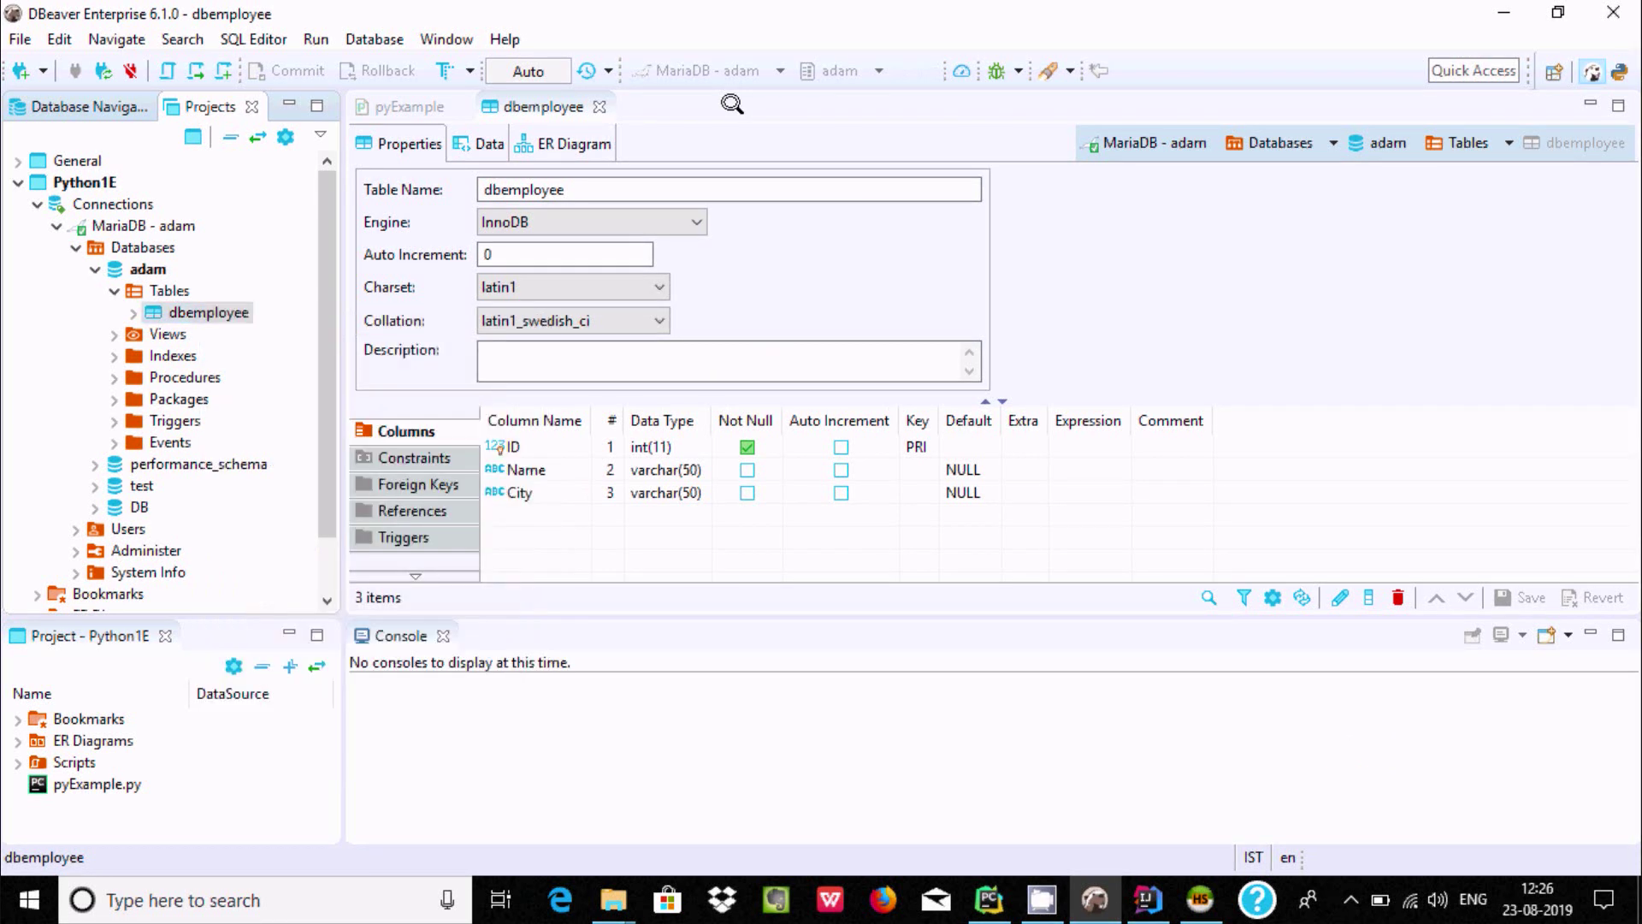
left_click(315, 39)
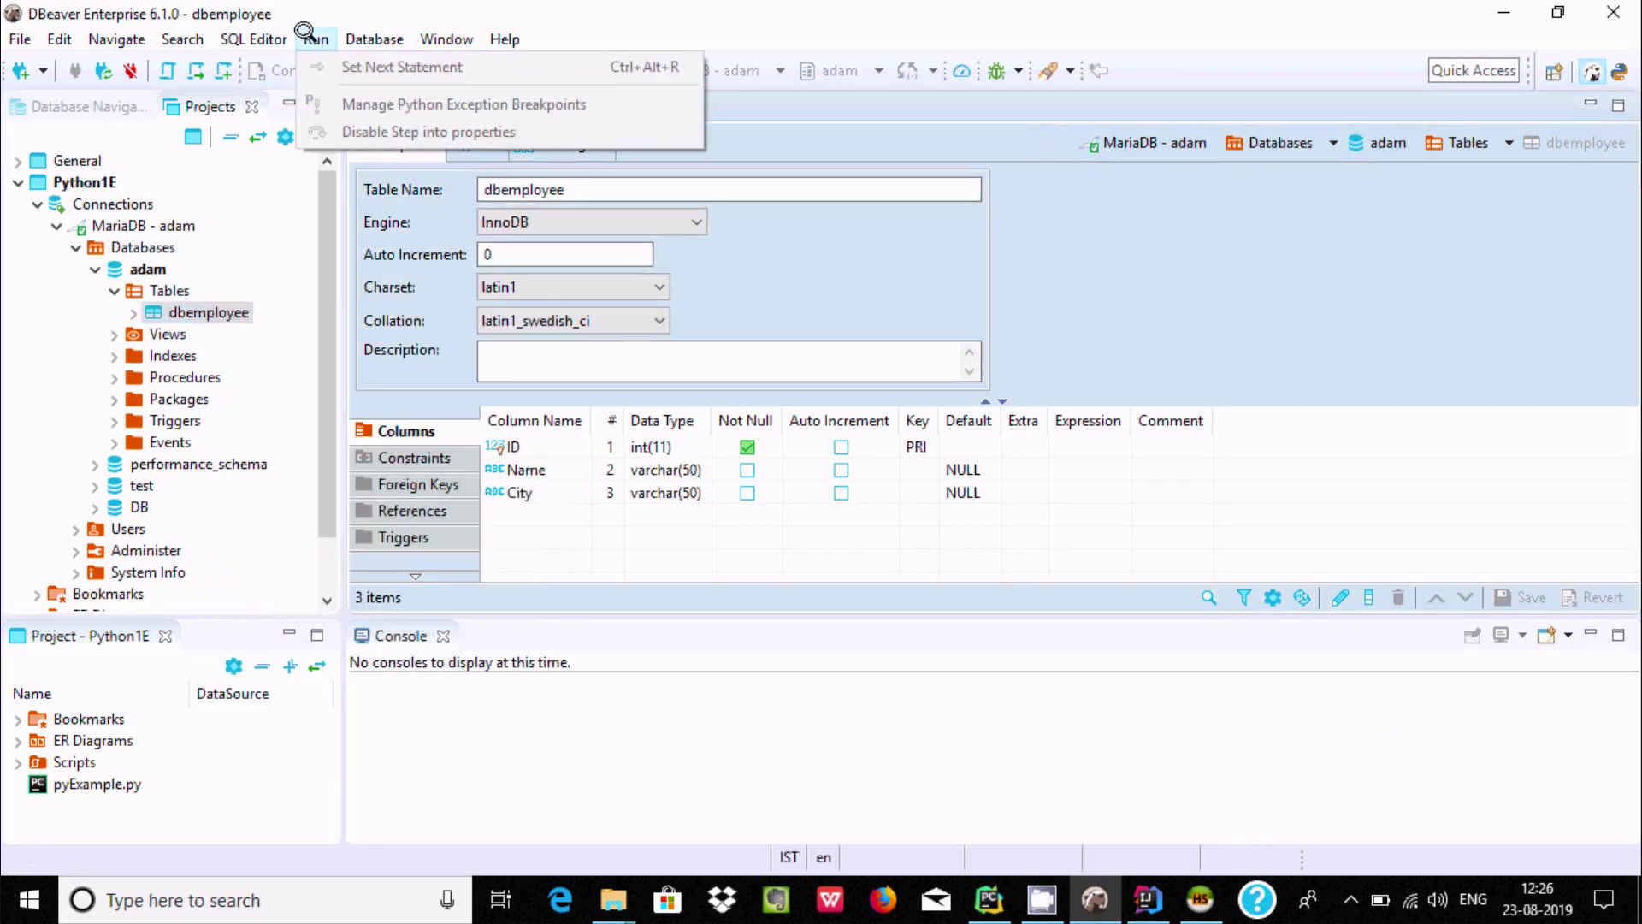
left_click(744, 140)
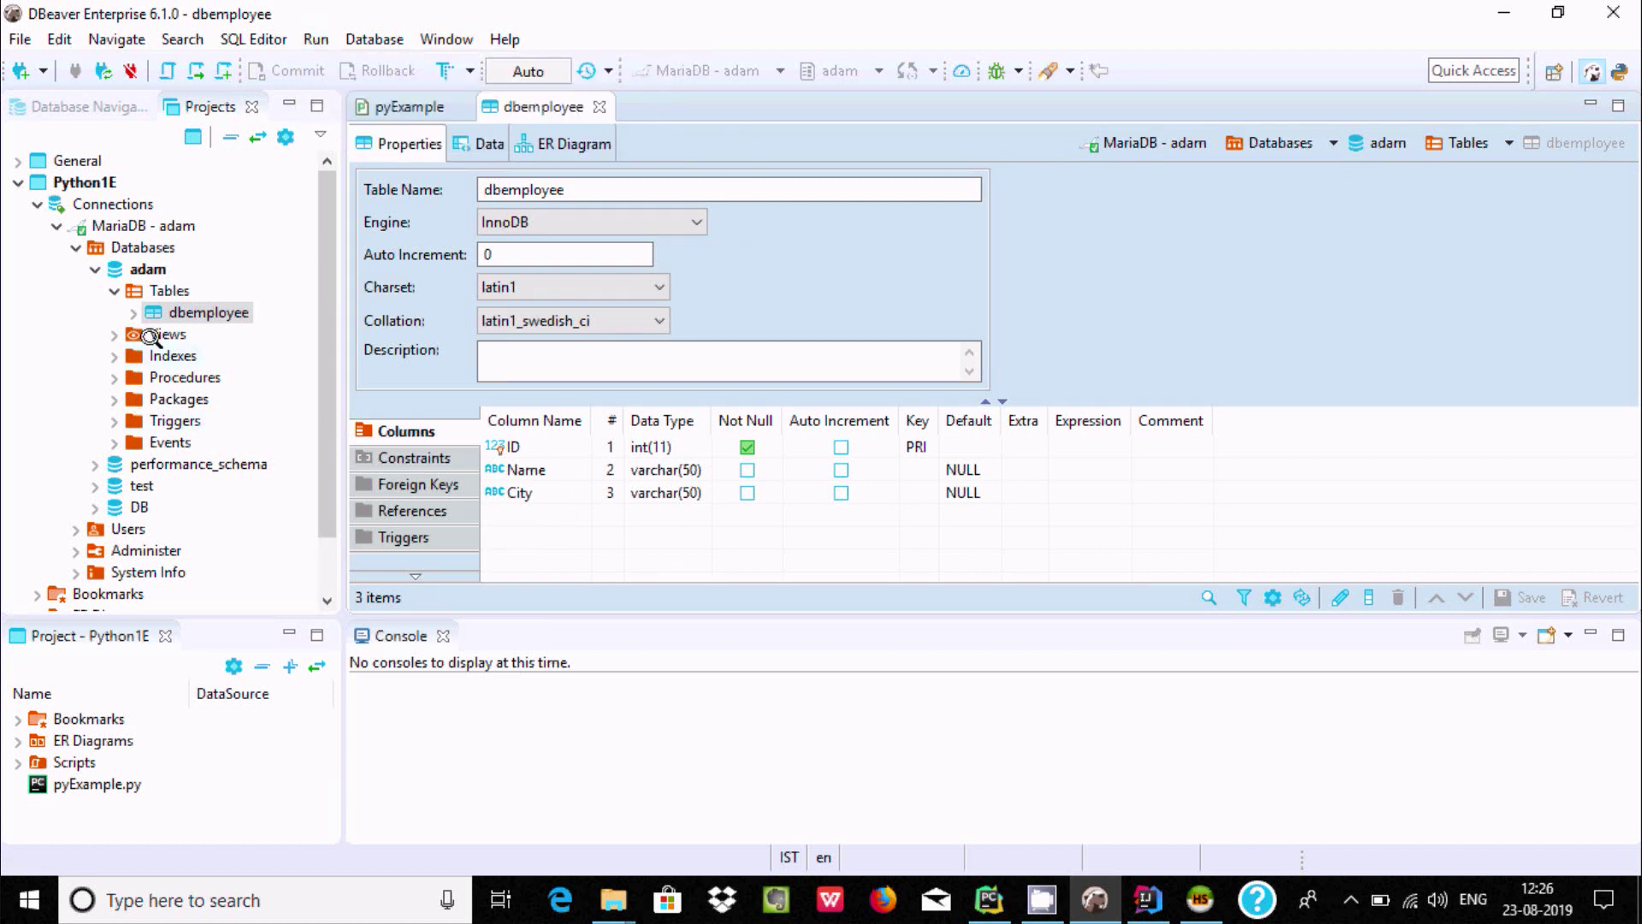
left_click(166, 312)
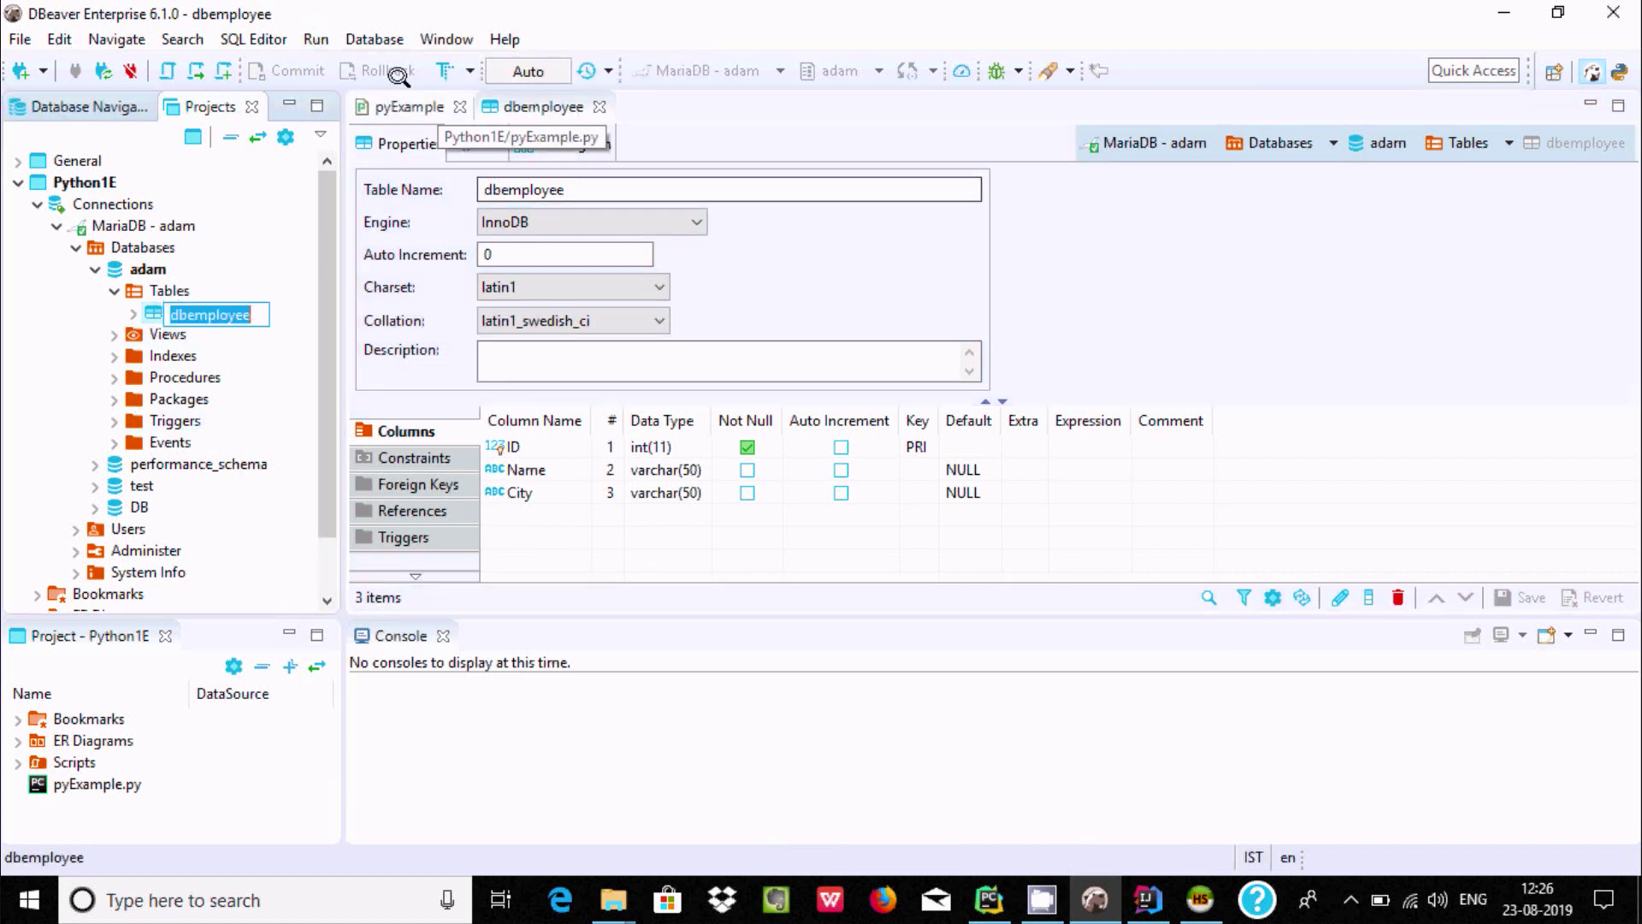
left_click(315, 39)
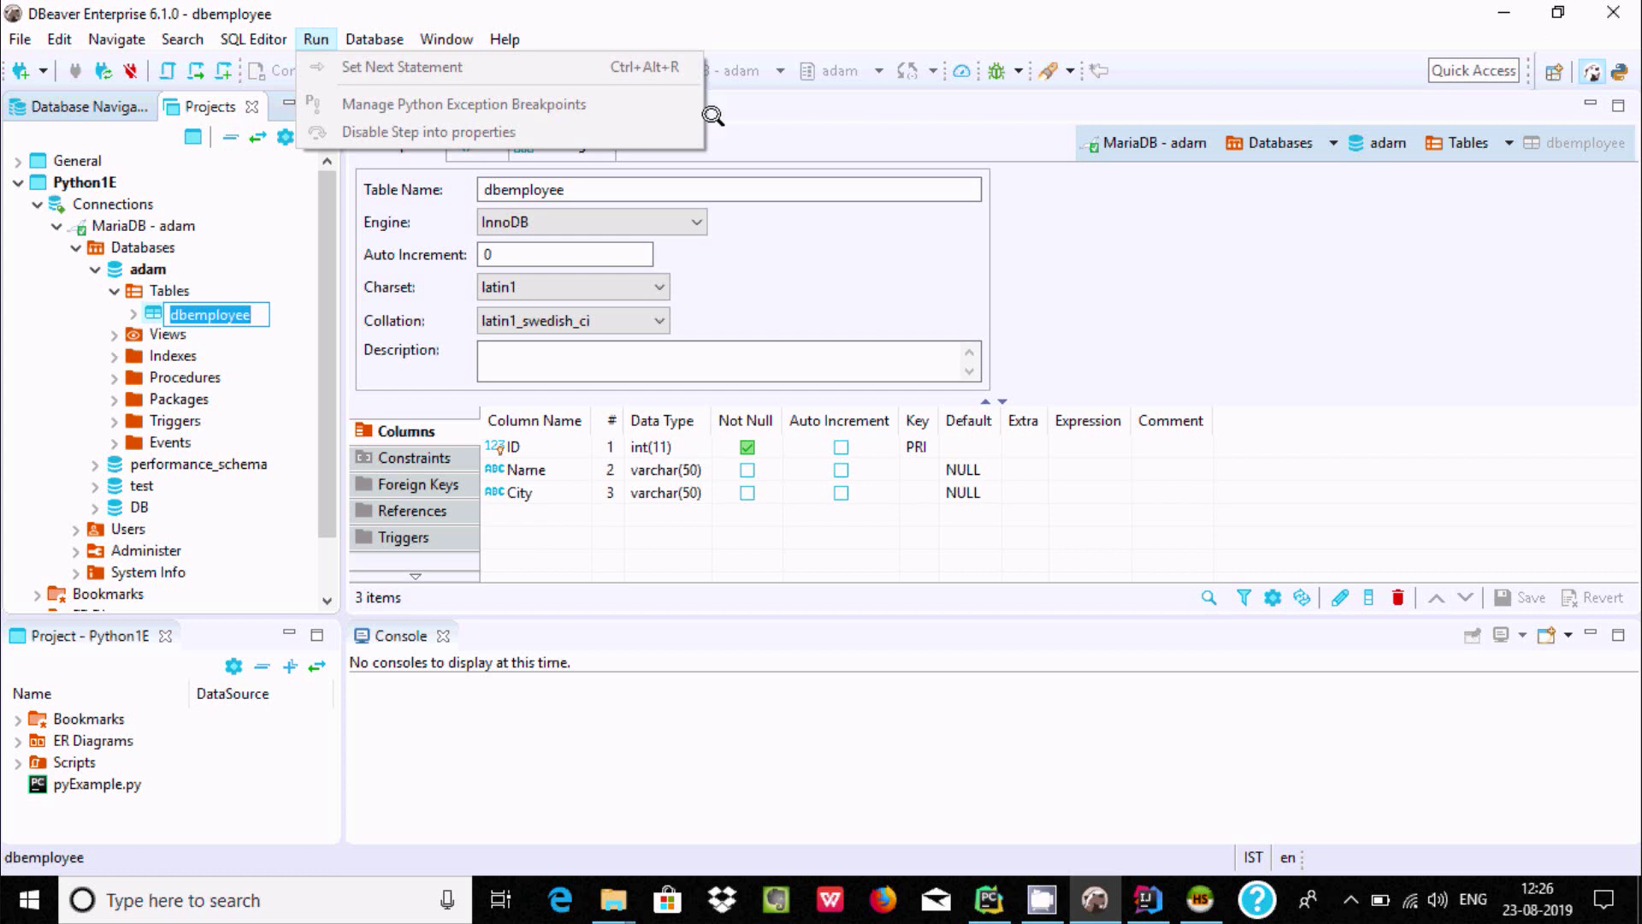
left_click(754, 113)
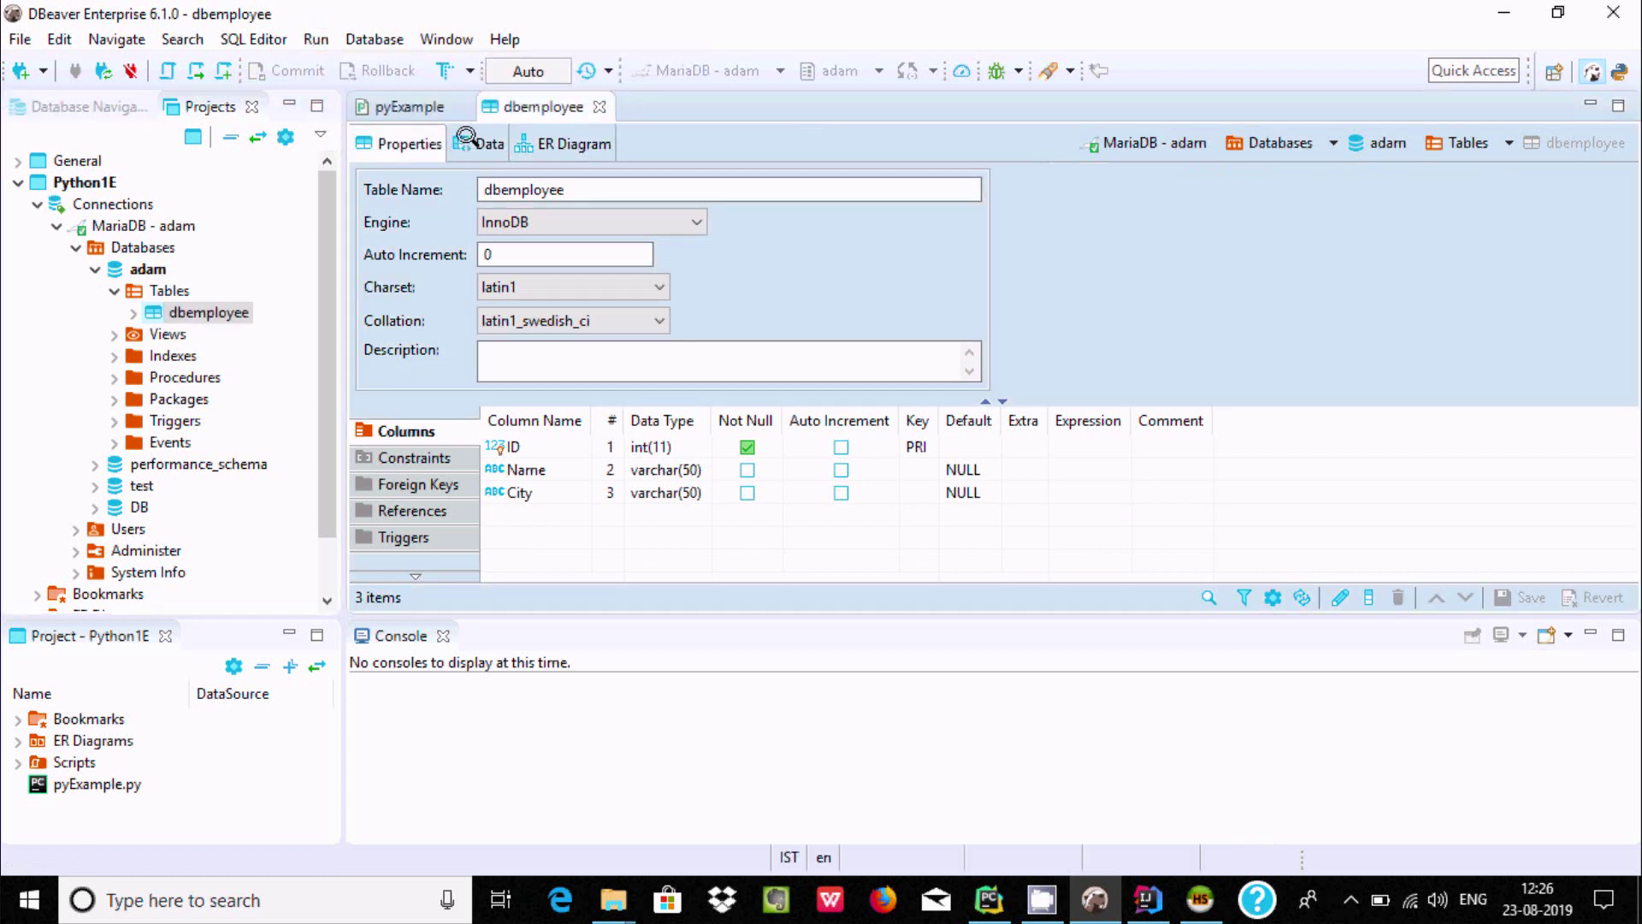
Show dbemployee's data and enter a new row: ID 112, Name maxico, City adam
left_click(486, 144)
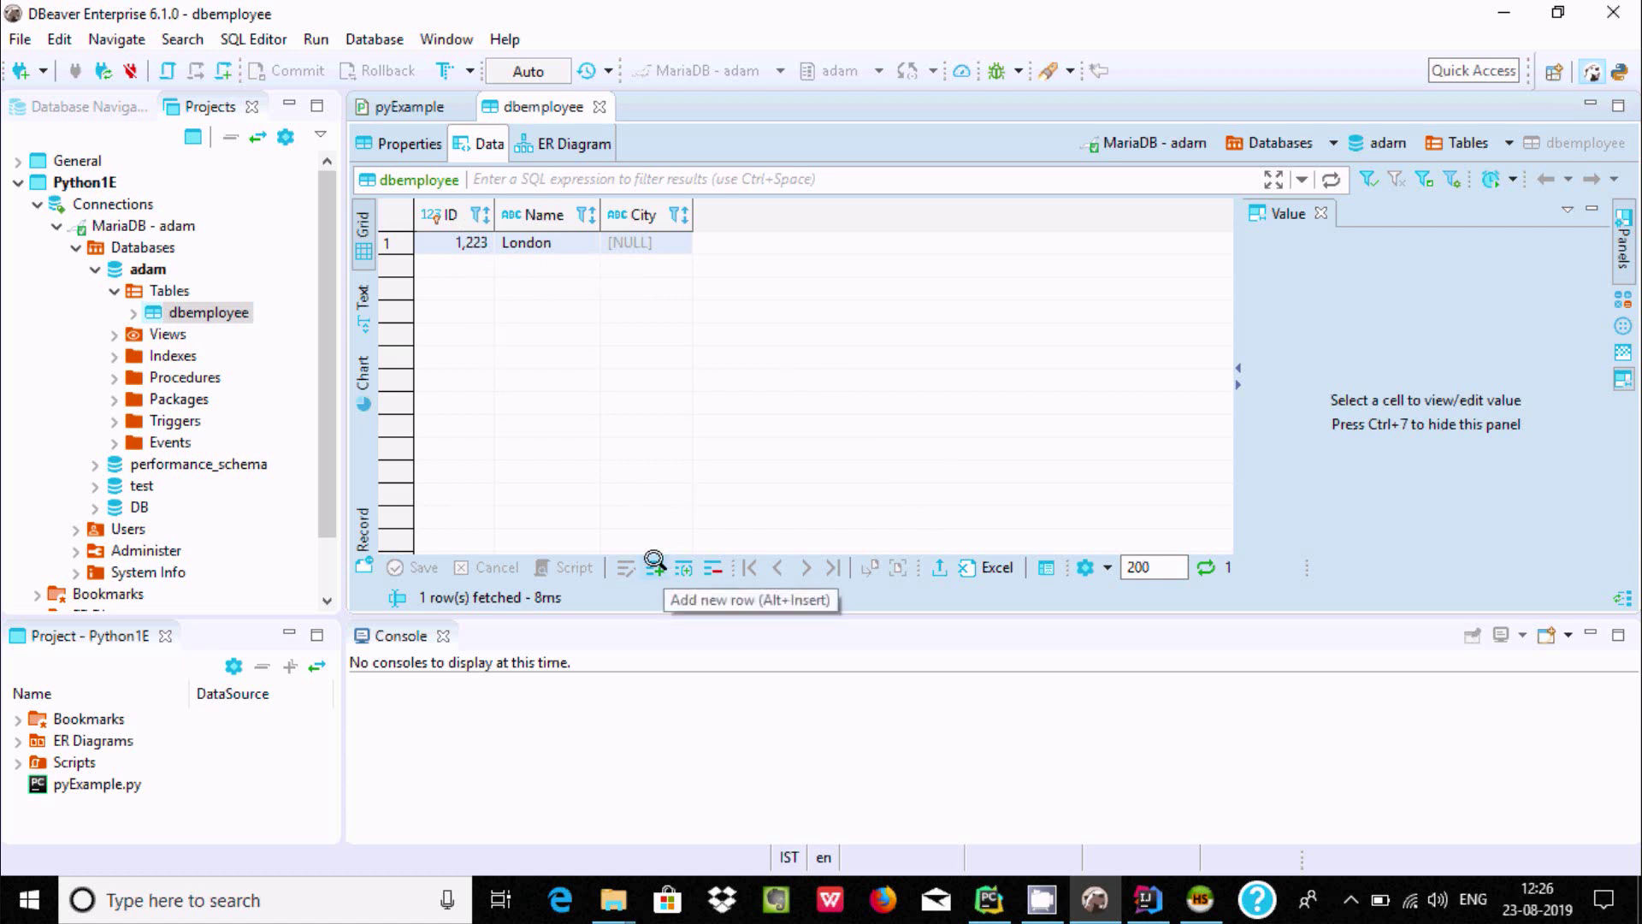
left_click(656, 566)
double_click(450, 264)
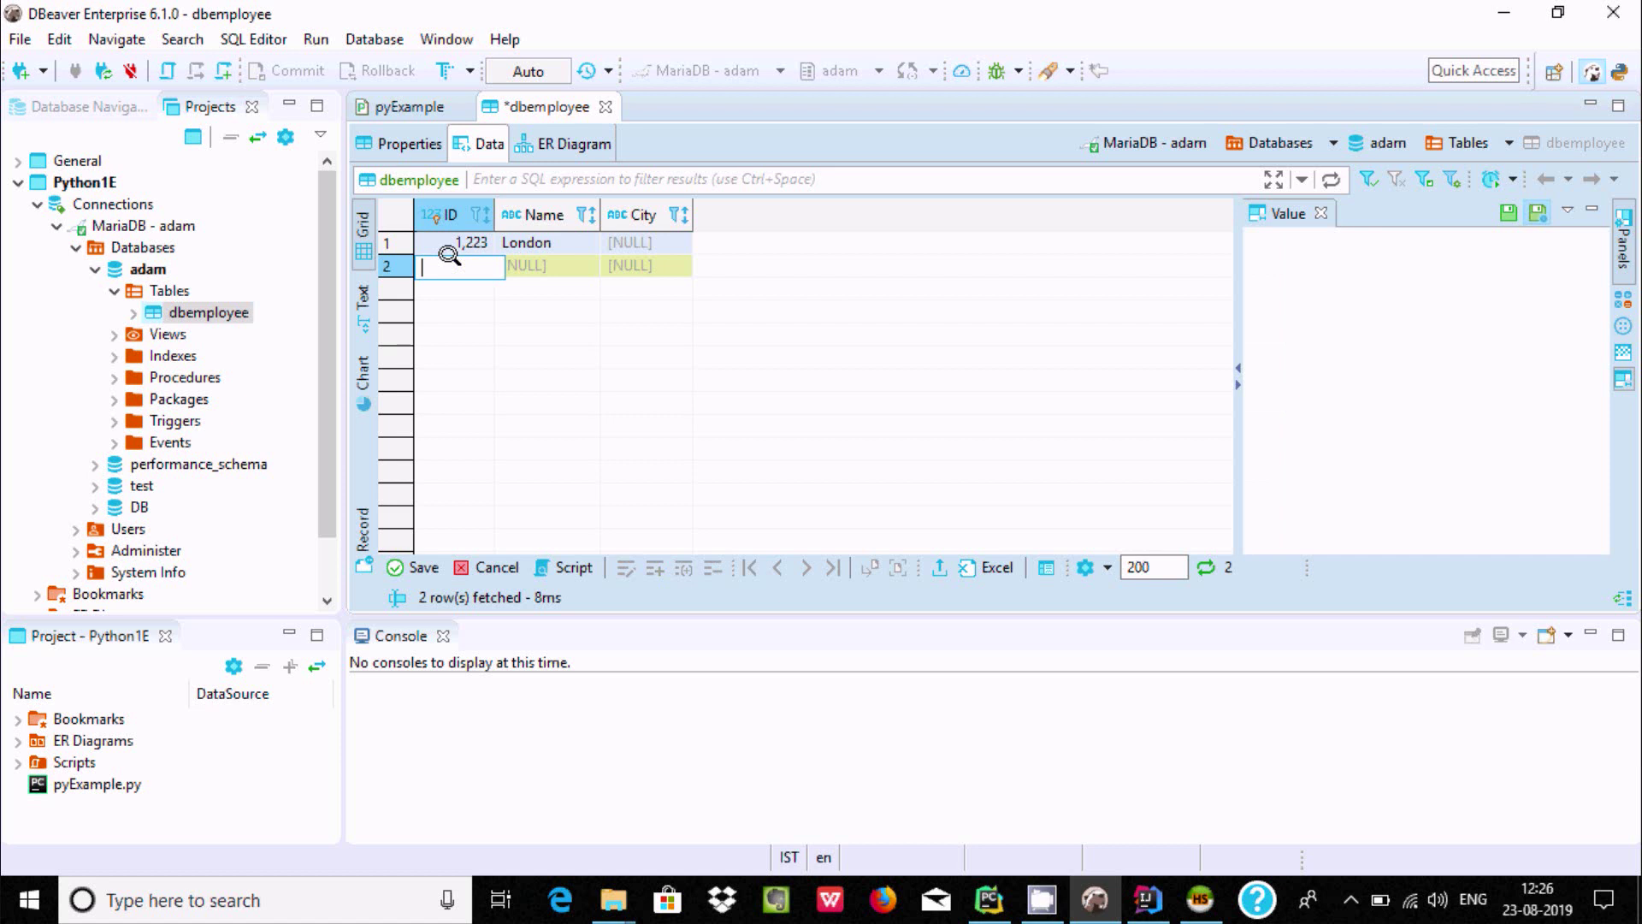
type("112")
key("Tab")
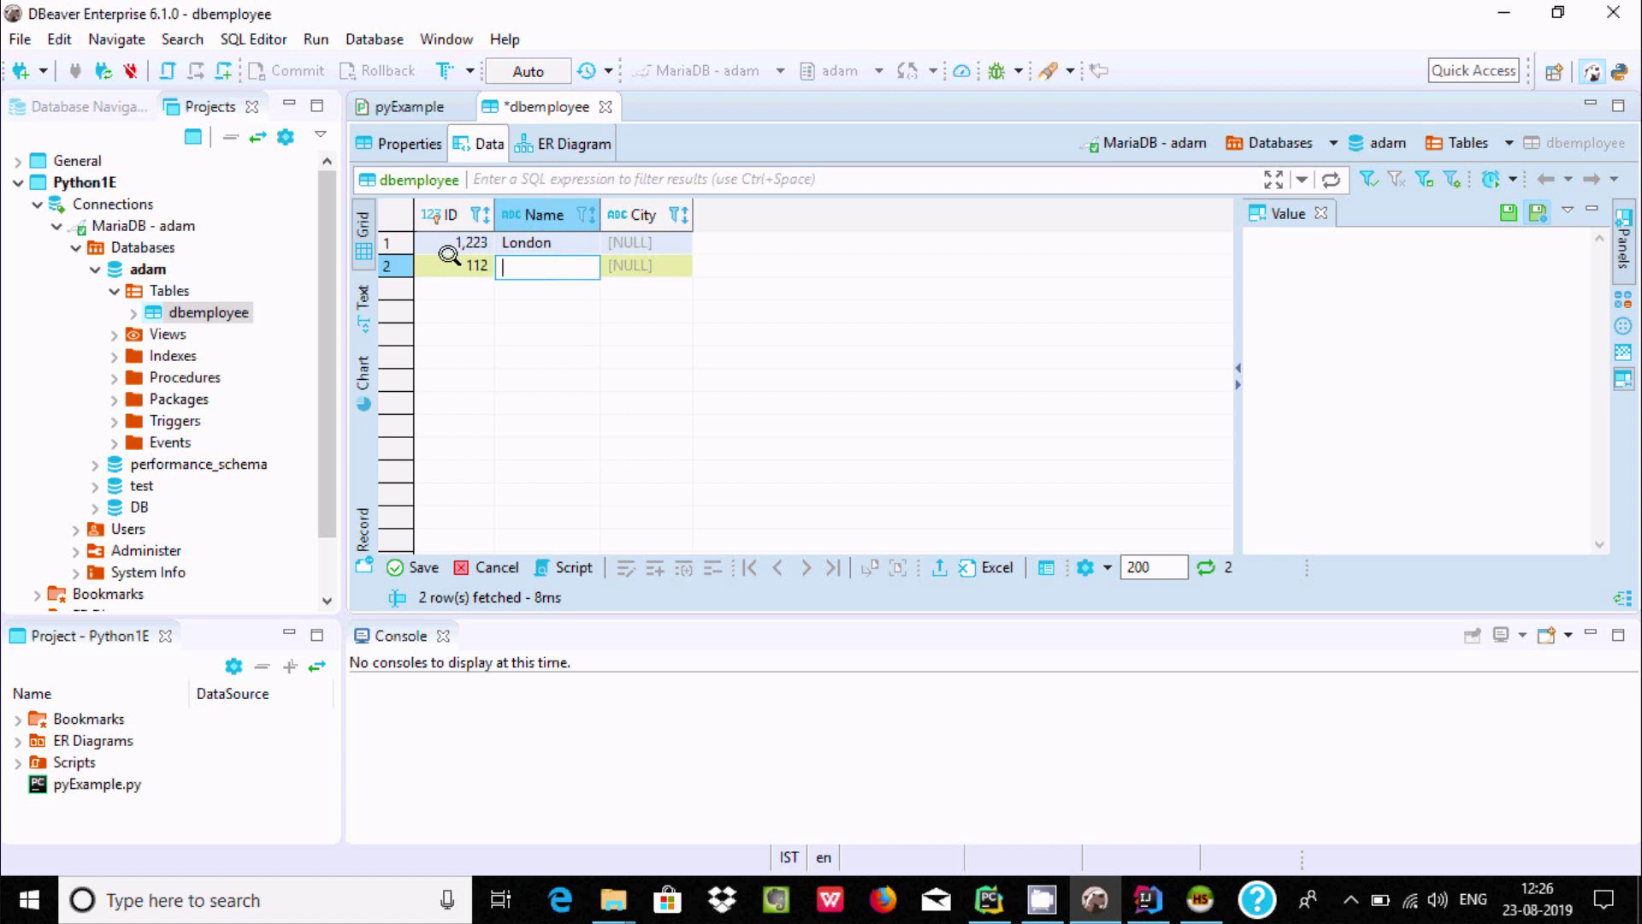
type("max")
type("ico")
key("Tab")
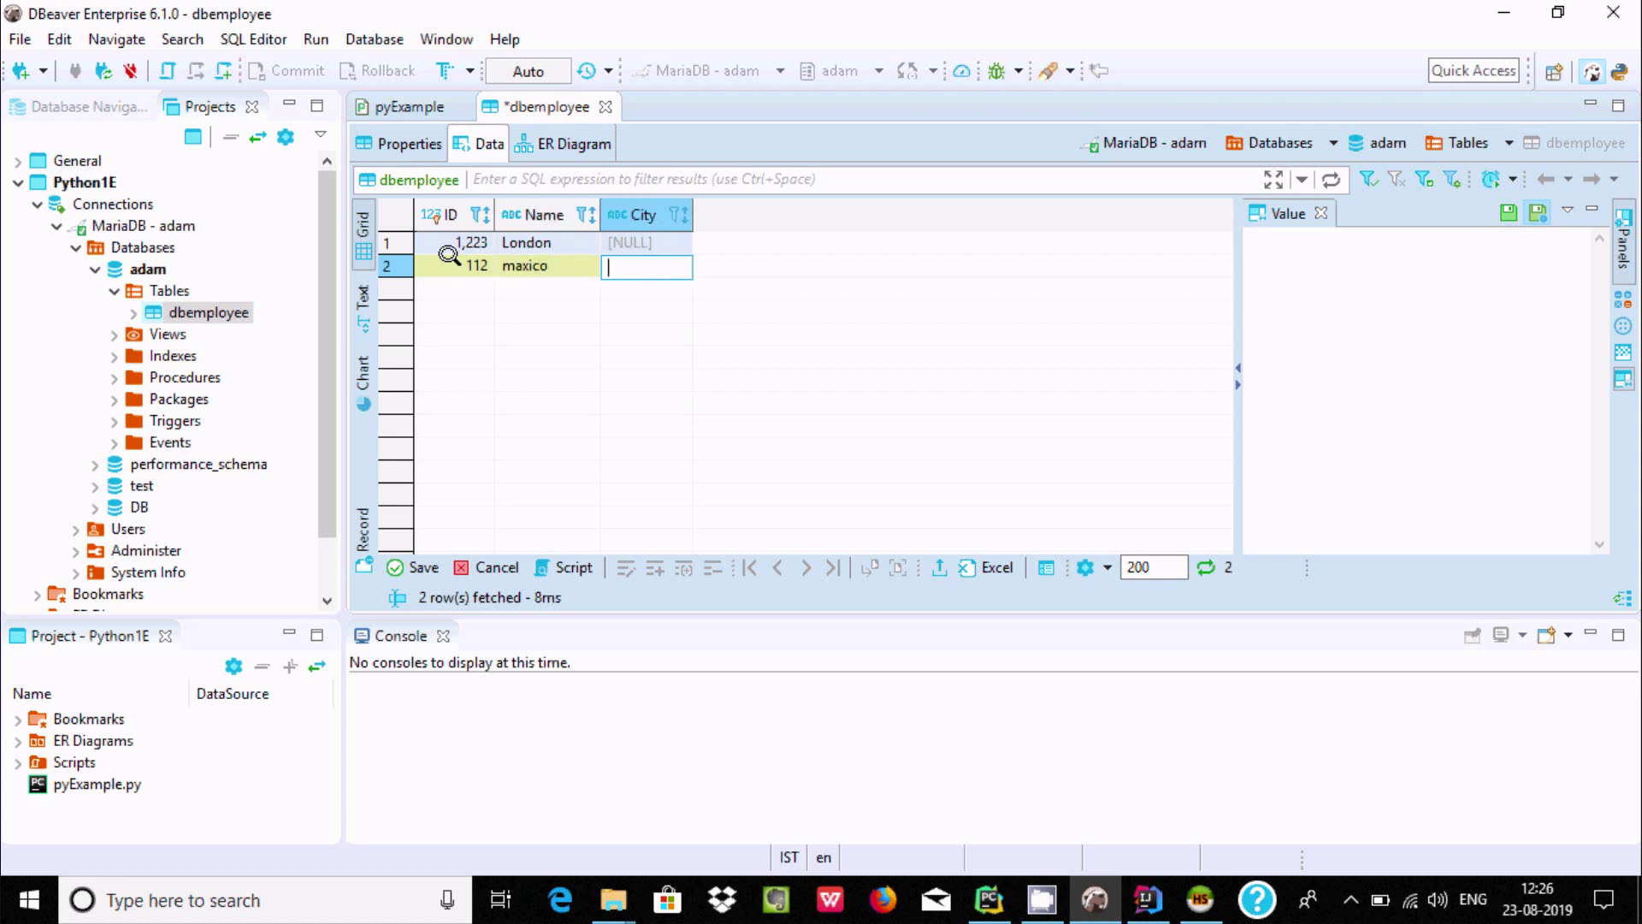
type("ada")
type("mm")
key("BackSpace")
Commit the City edit and save the 112 / maxico / adam row
left_click(456, 265)
right_click(455, 265)
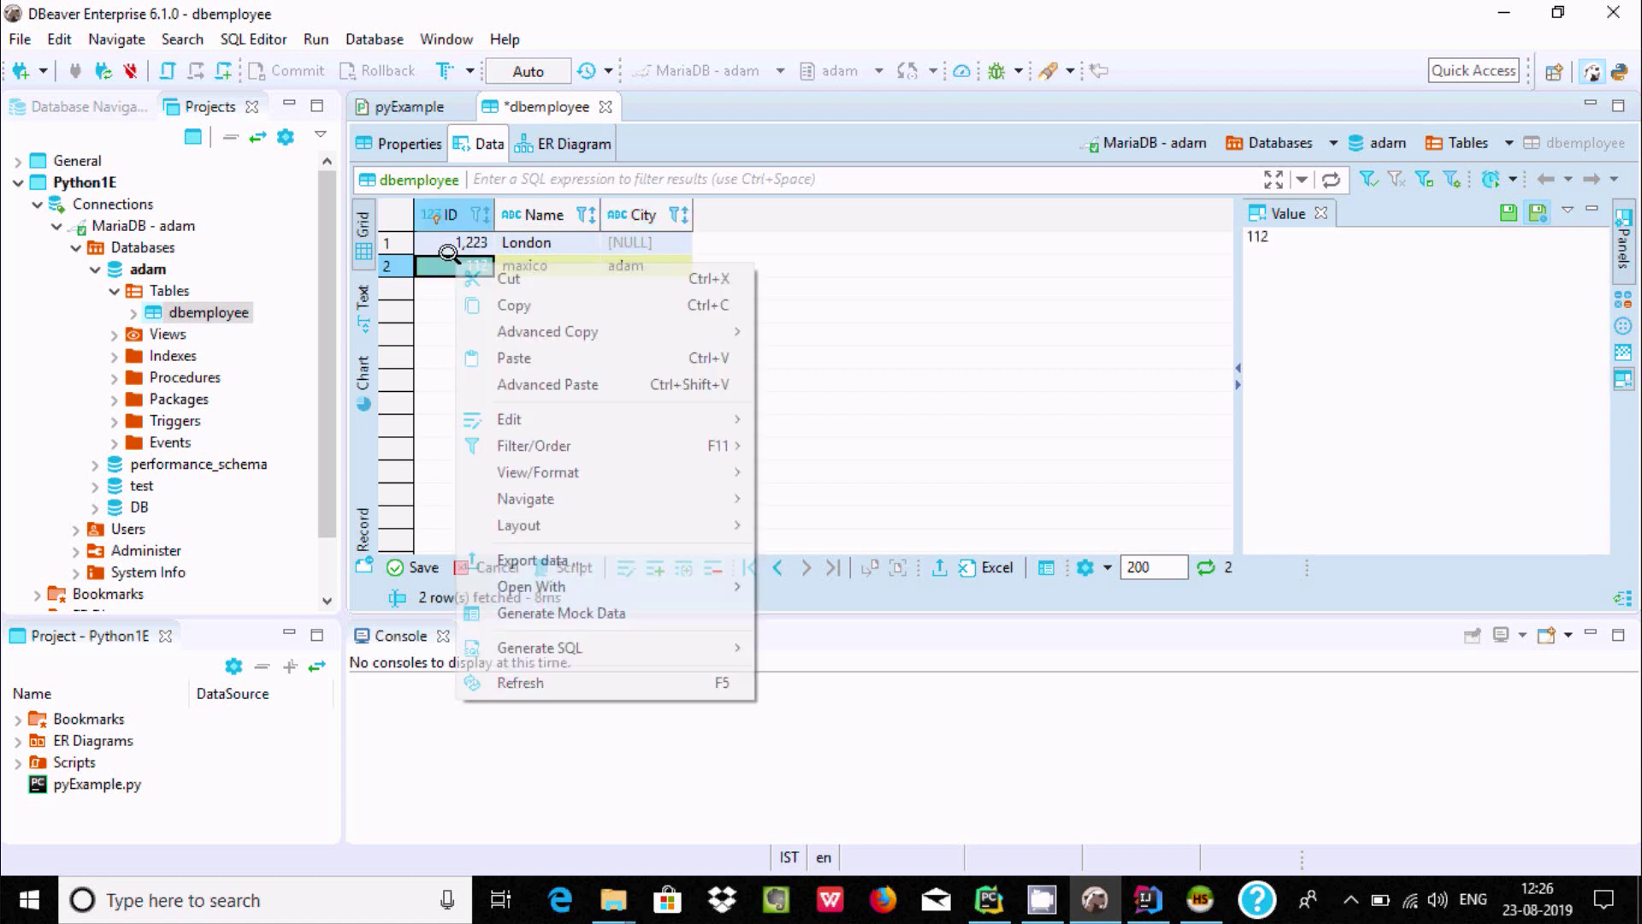
mouse_move(538, 473)
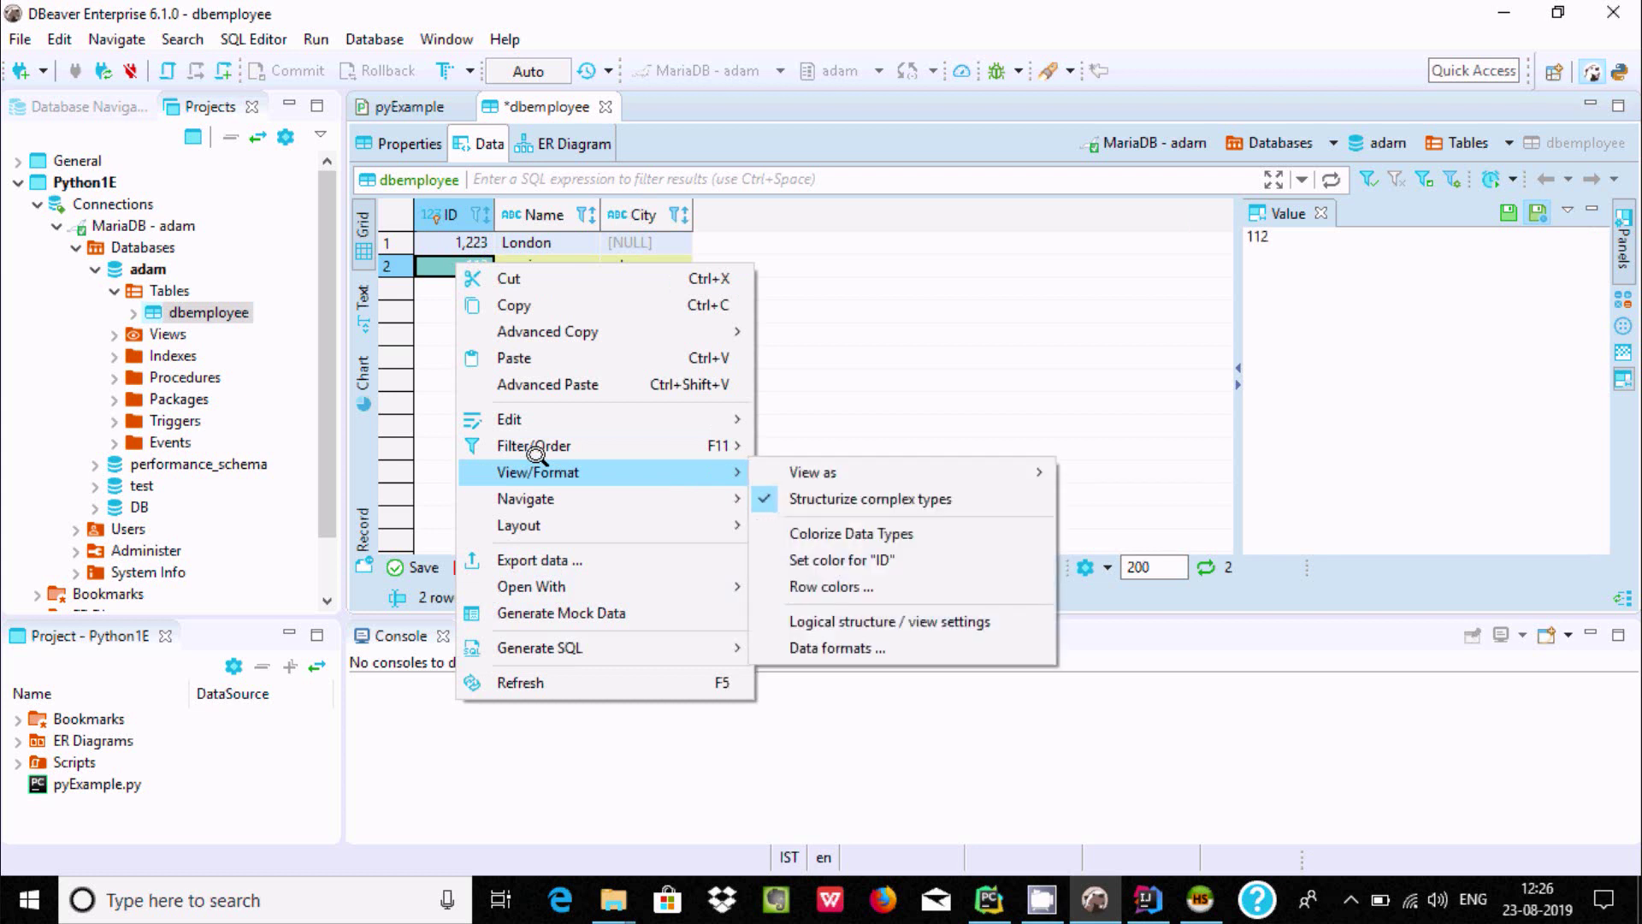
left_click(870, 390)
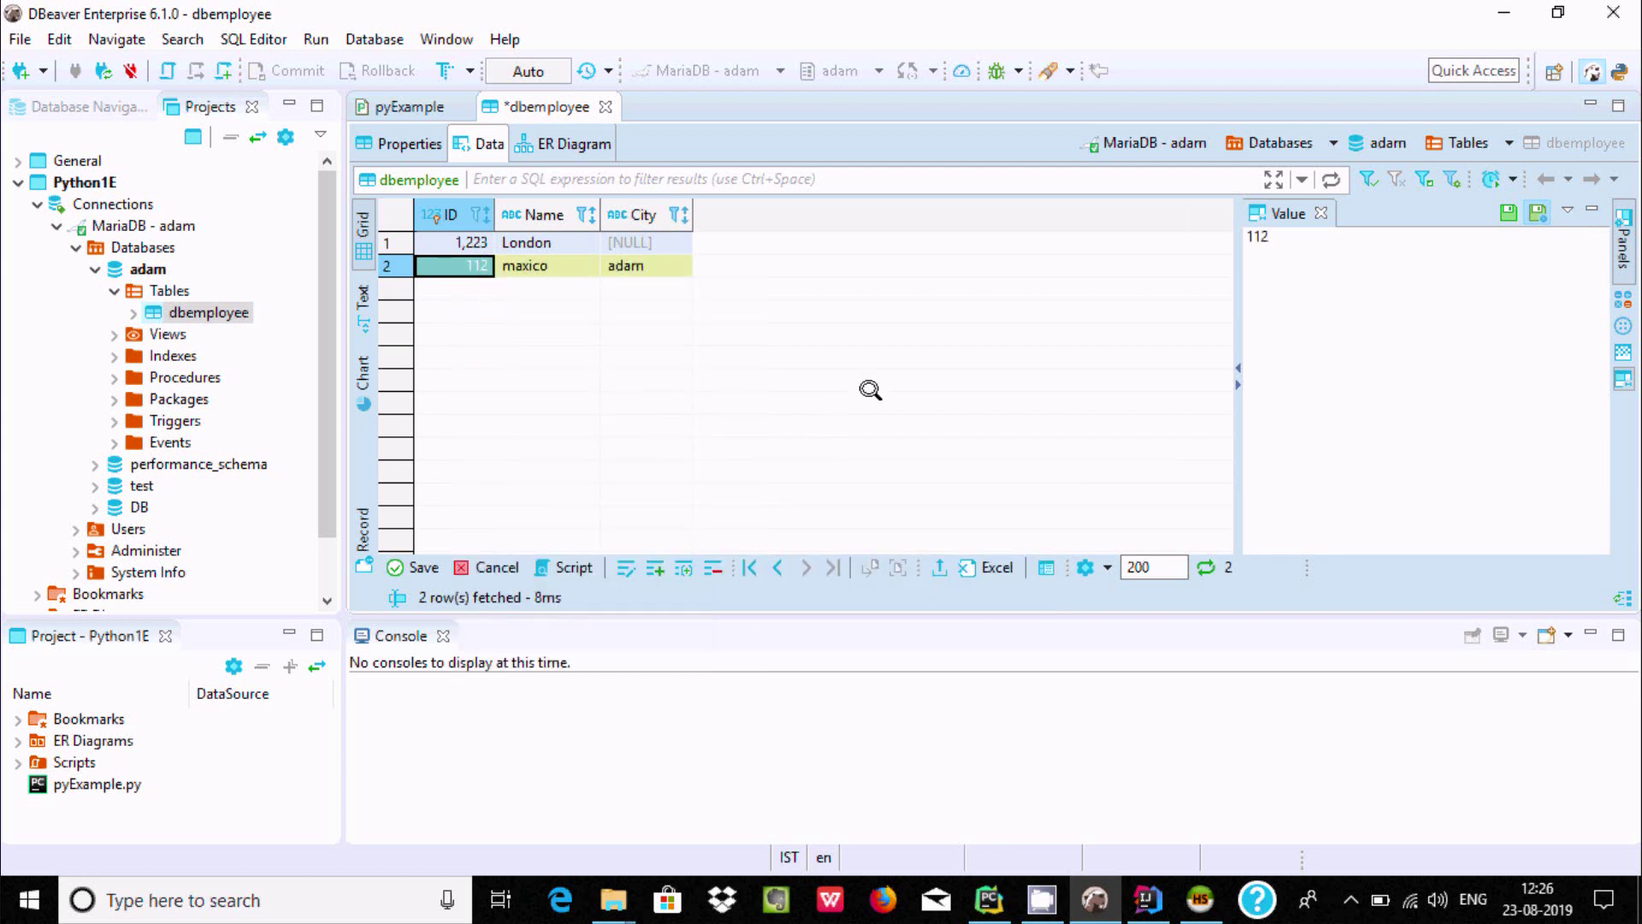
left_click(414, 568)
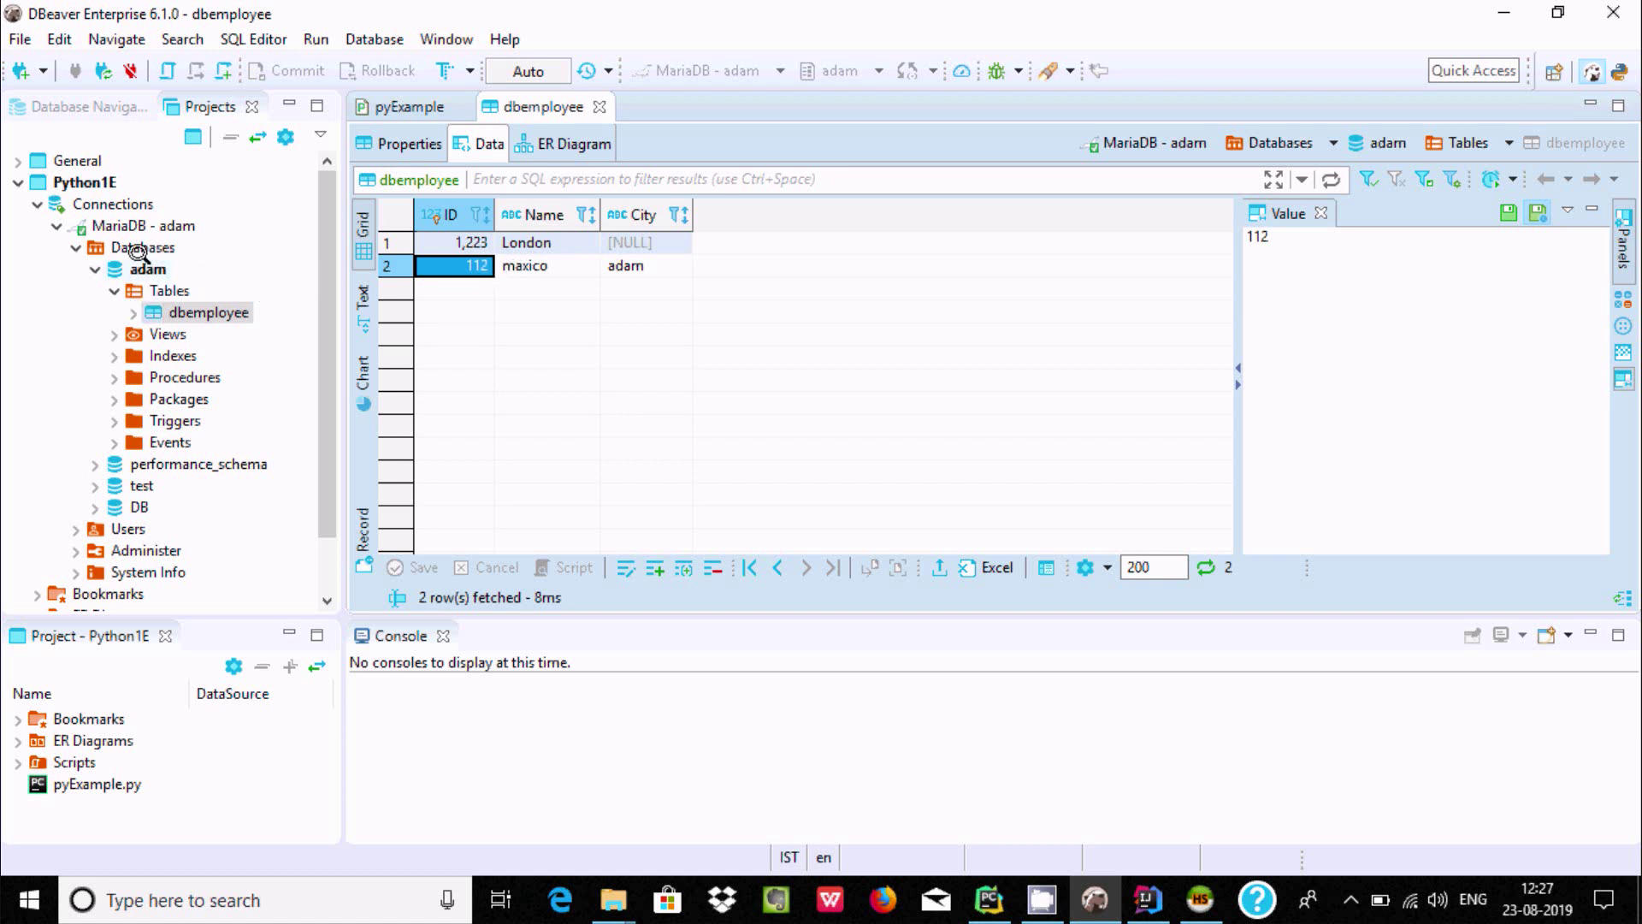
Show the context menu of the Tables node under the adam database
right_click(142, 291)
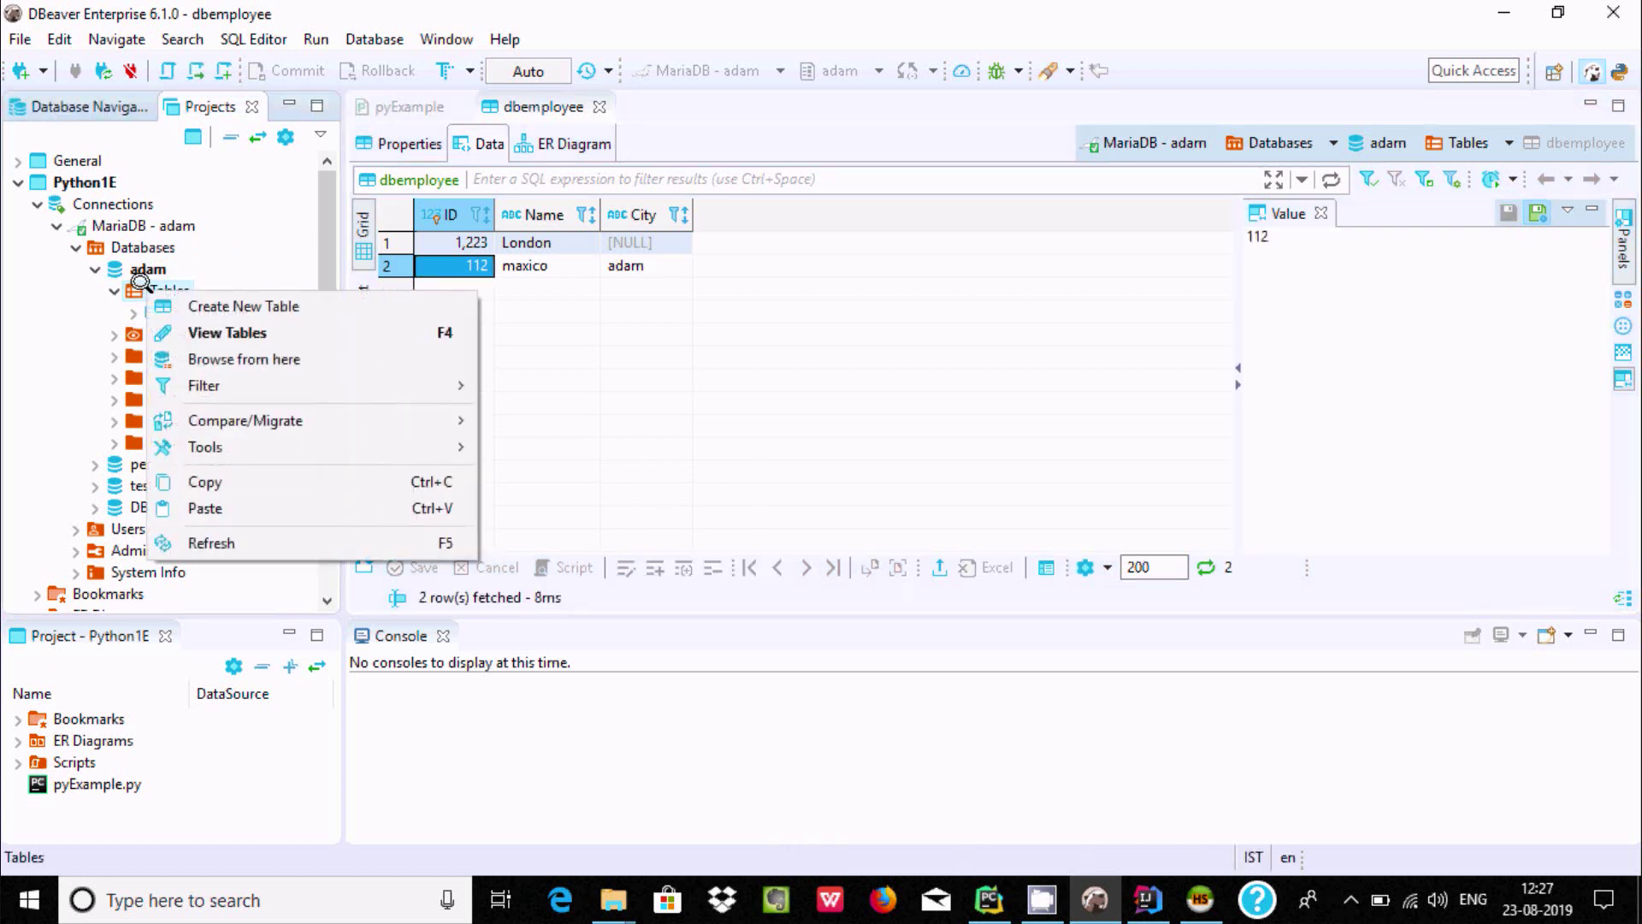